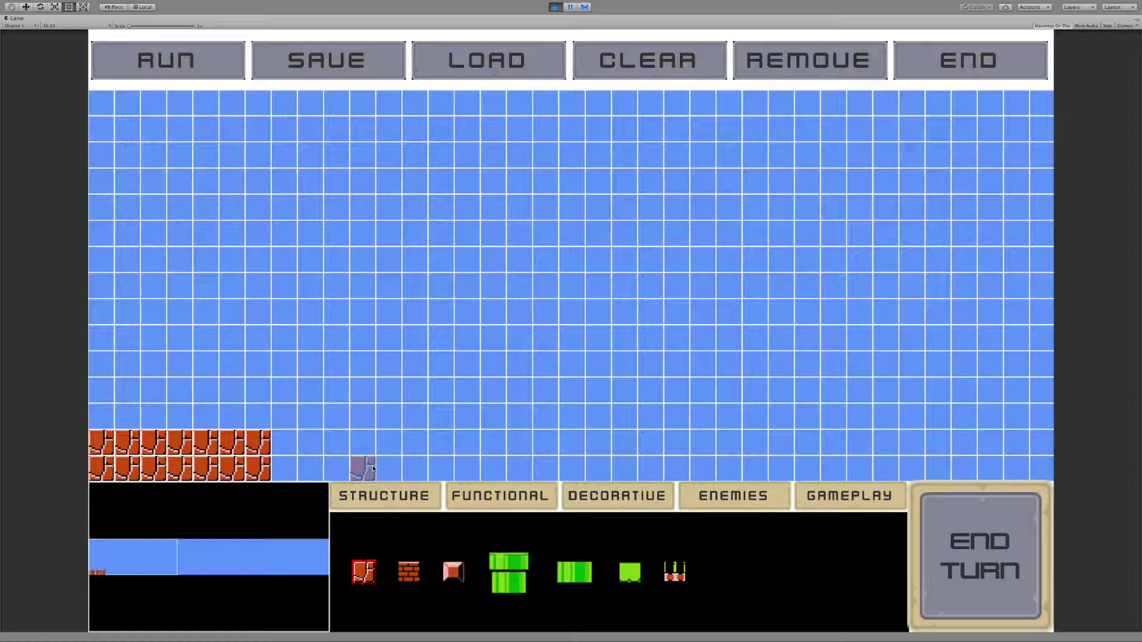
Build a ground platform six blocks wide and two high past the three-cell gap, and trace a jump path across the gap
{"action": "mouse_move", "coordinate": [373, 467]}
{"action": "left_mouse_down"}
{"action": "mouse_move", "coordinate": [366, 446]}
{"action": "mouse_move", "coordinate": [443, 449]}
{"action": "mouse_move", "coordinate": [389, 470]}
{"action": "left_mouse_up"}
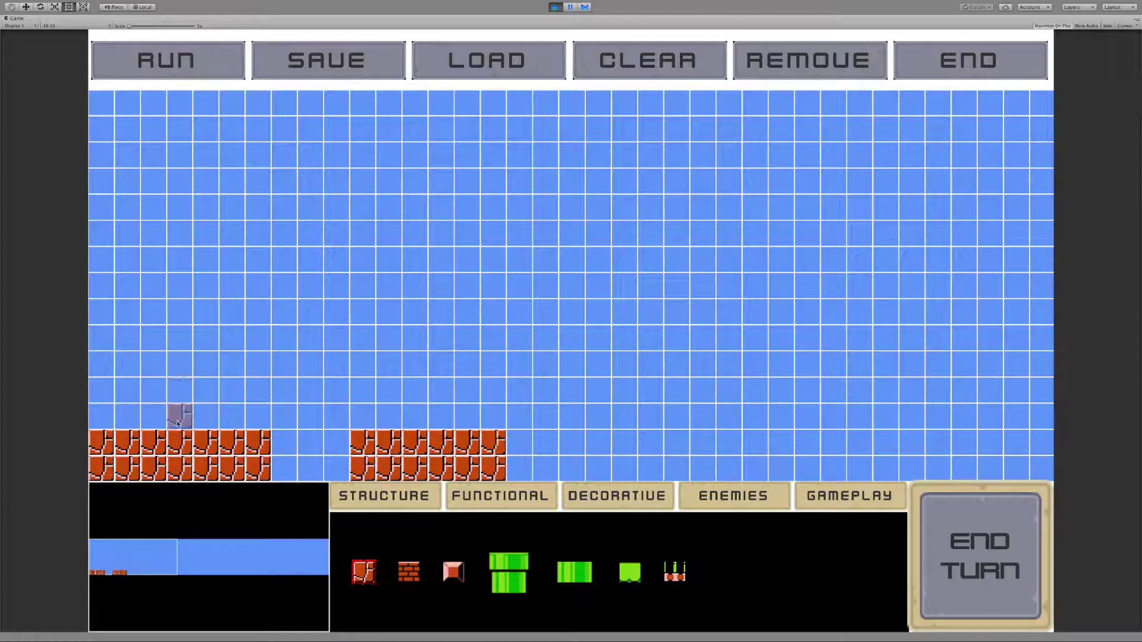
{"action": "left_click_drag", "start_coordinate": [182, 422], "coordinate": [426, 427]}
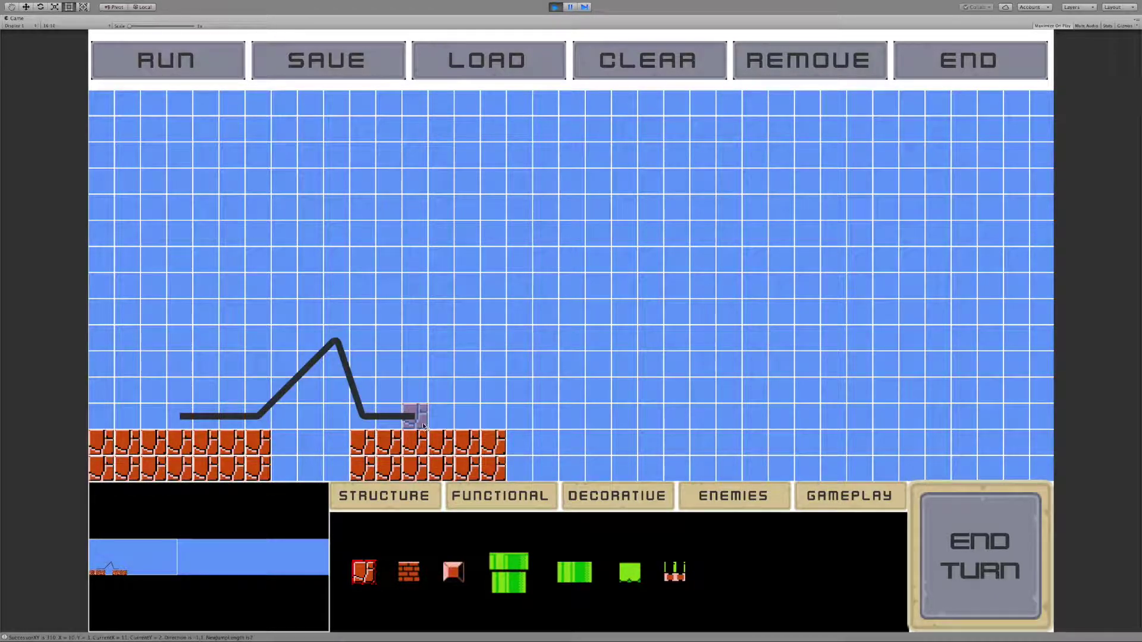
Run the current level in the simulator to watch the bots play, and return to the editor
{"action": "left_click", "coordinate": [209, 74]}
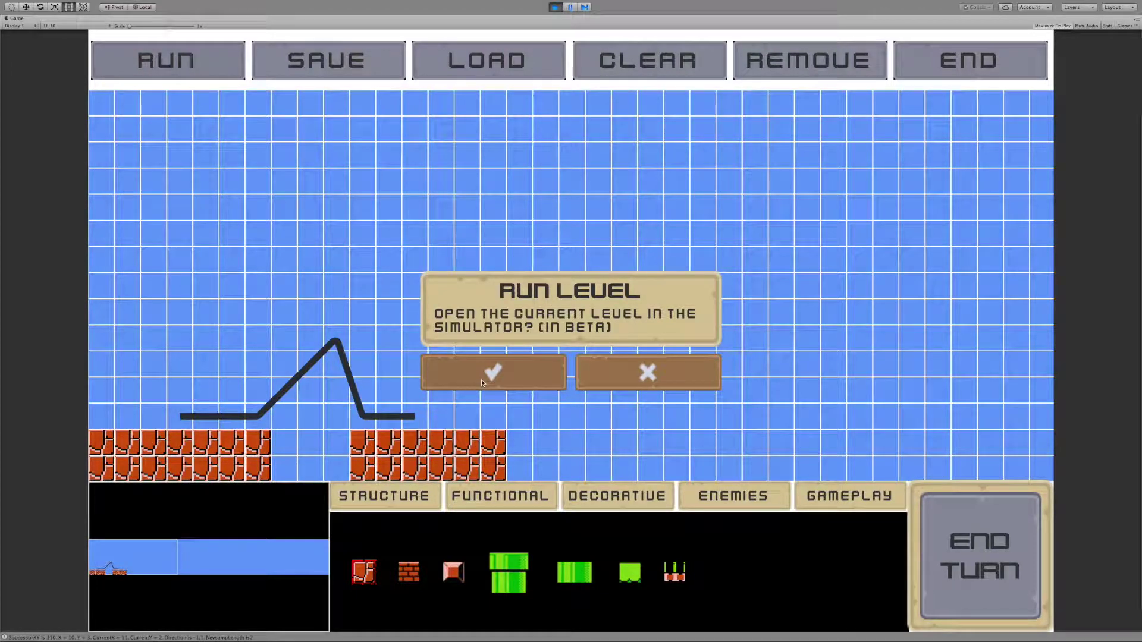
{"action": "left_click", "coordinate": [482, 384]}
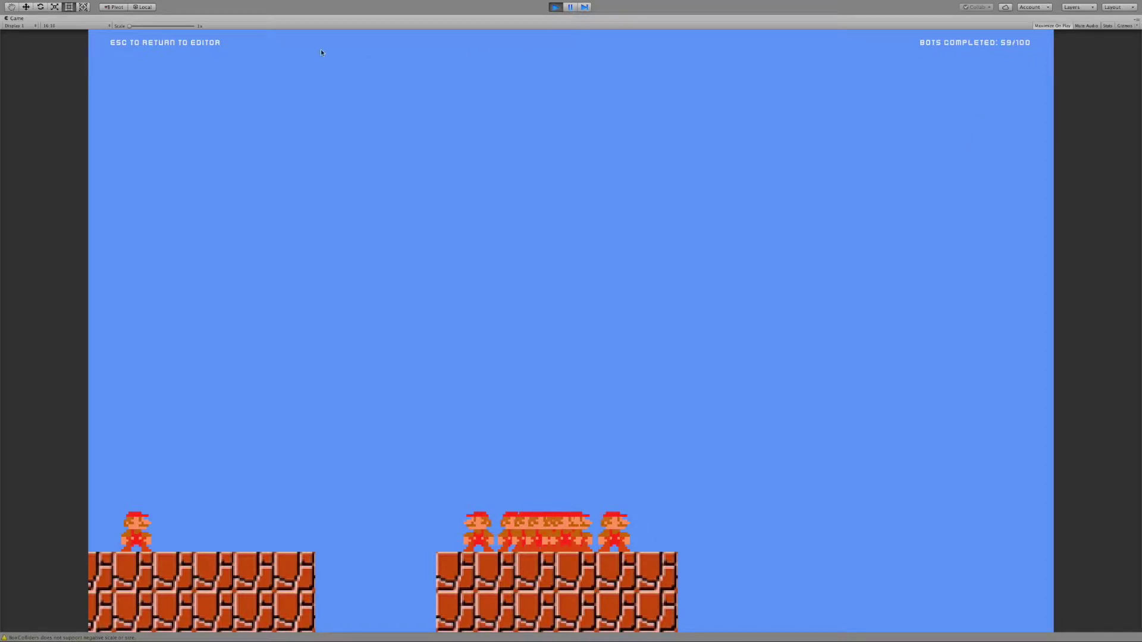
{"action": "key", "text": "Escape"}
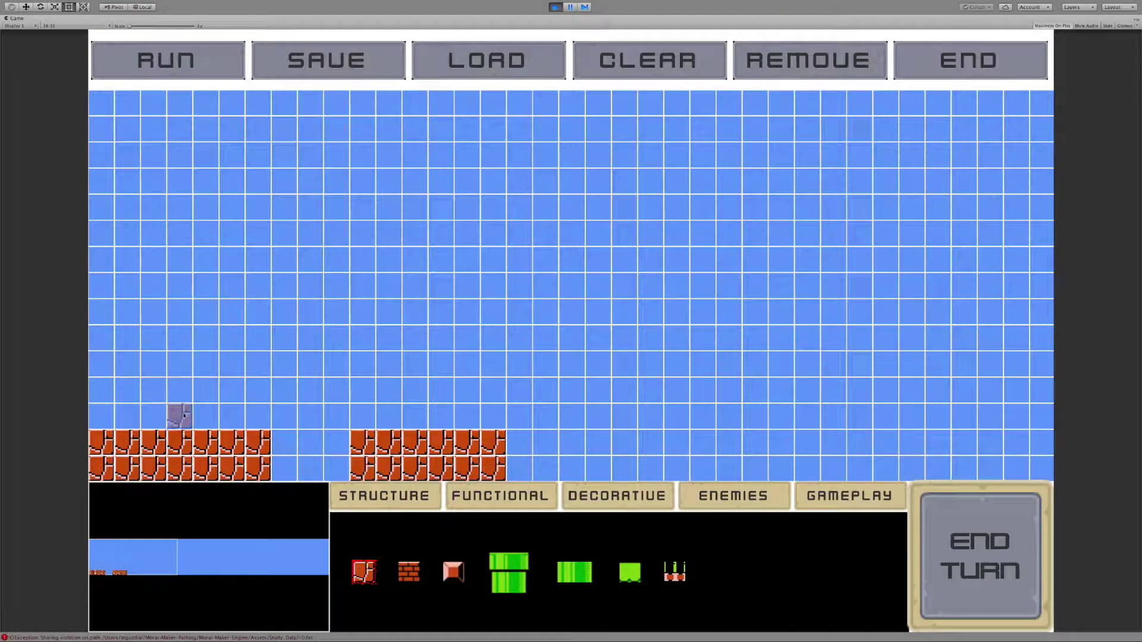
Trace a path from the first platform over the gap to the far part of the second, and test the level in the simulator
{"action": "left_click_drag", "start_coordinate": [184, 422], "coordinate": [116, 204]}
{"action": "left_click_drag", "start_coordinate": [204, 412], "coordinate": [362, 181]}
{"action": "mouse_move", "coordinate": [197, 418]}
{"action": "left_mouse_down"}
{"action": "mouse_move", "coordinate": [451, 339]}
{"action": "mouse_move", "coordinate": [469, 402]}
{"action": "left_mouse_up"}
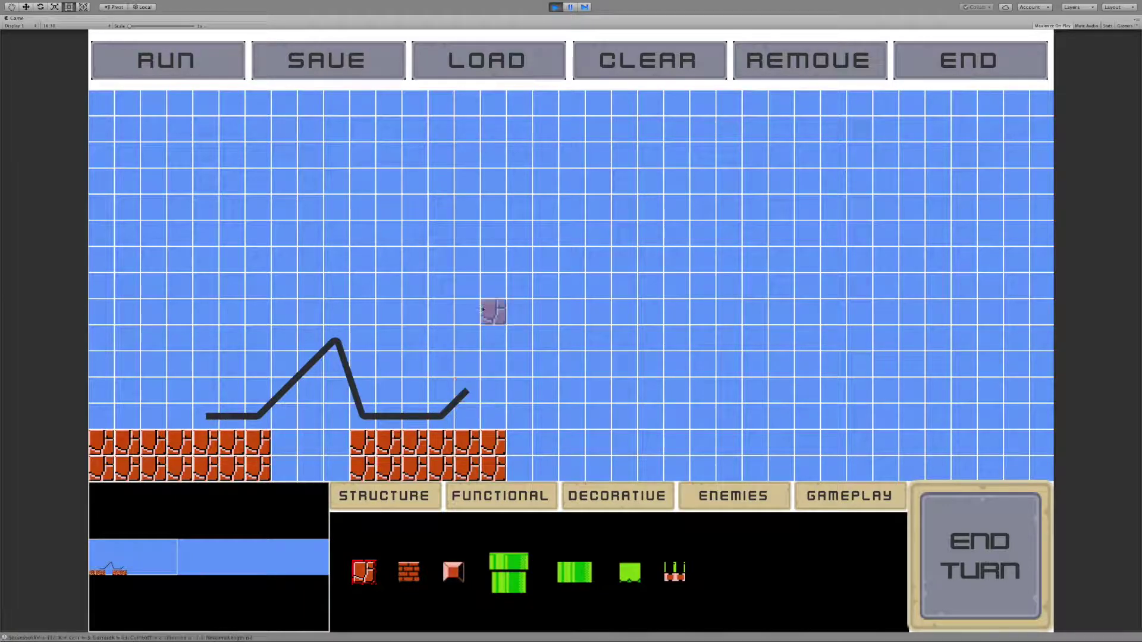
{"action": "left_click", "coordinate": [176, 66]}
{"action": "left_click", "coordinate": [508, 384]}
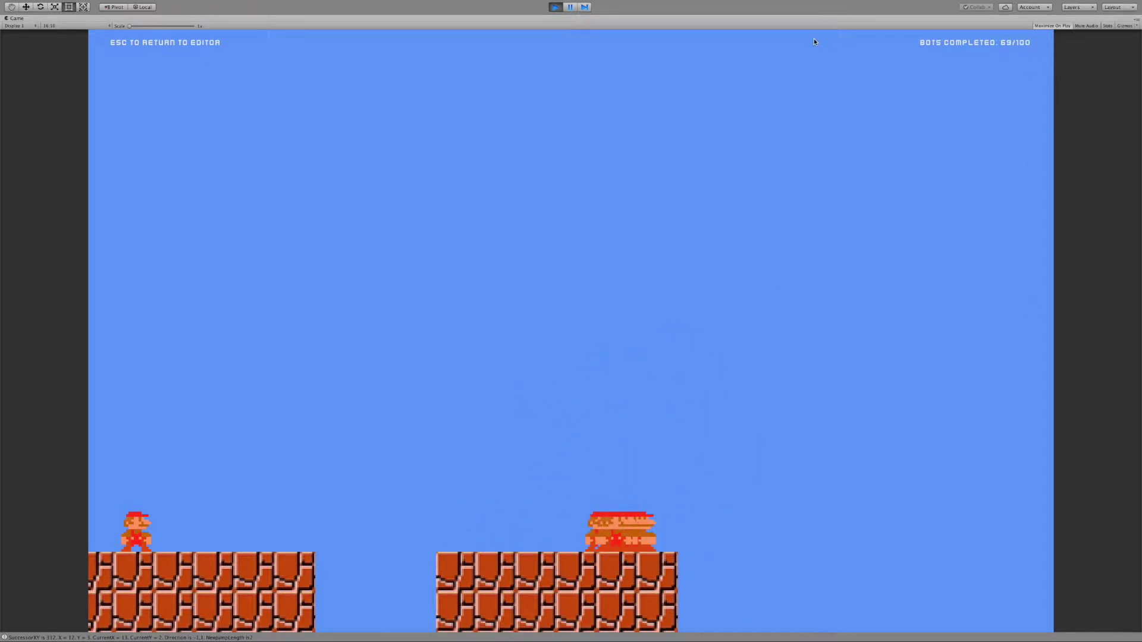
{"action": "key", "text": "Escape"}
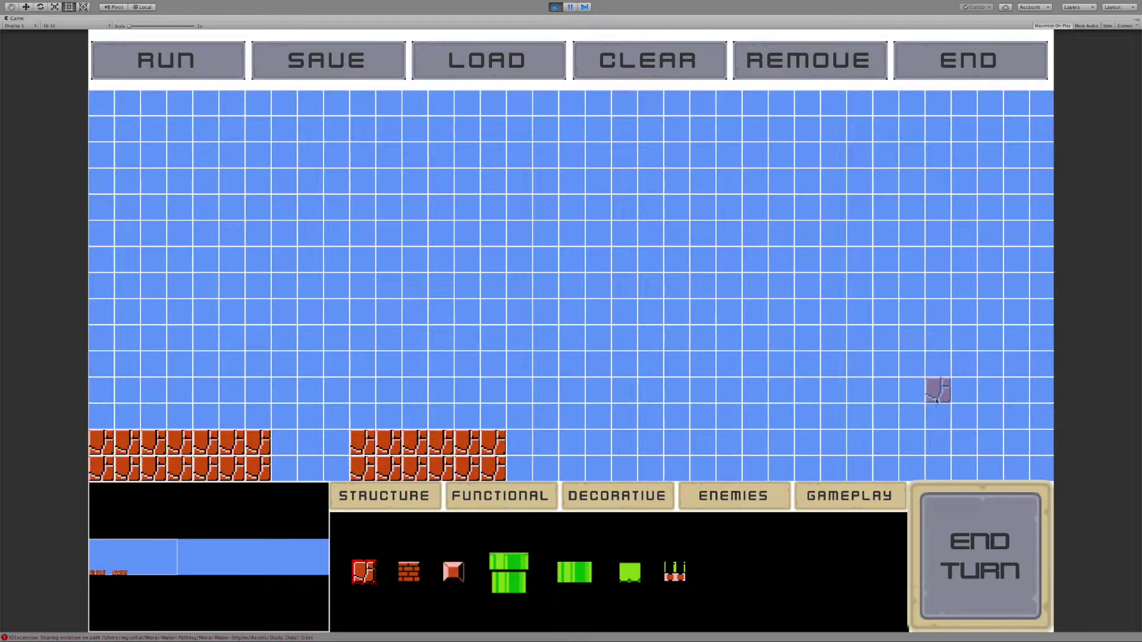
End the turn and add a row of four brick blocks floating two cells above the second ground platform
{"action": "key", "text": "Right"}
{"action": "left_click", "coordinate": [997, 541]}
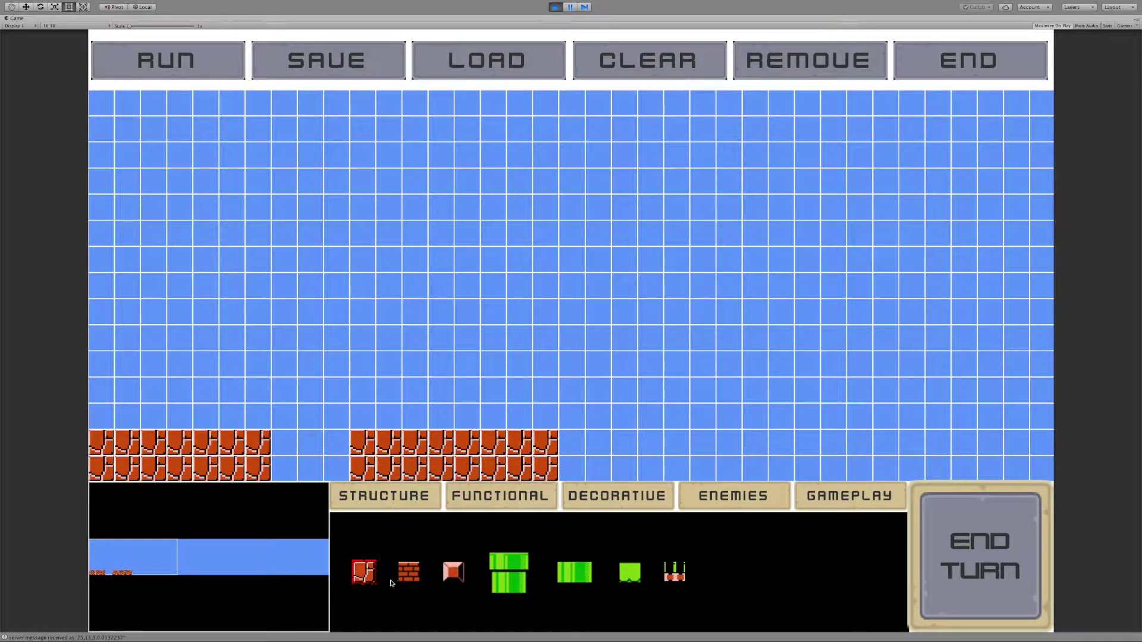
{"action": "left_click_drag", "start_coordinate": [415, 363], "coordinate": [488, 360]}
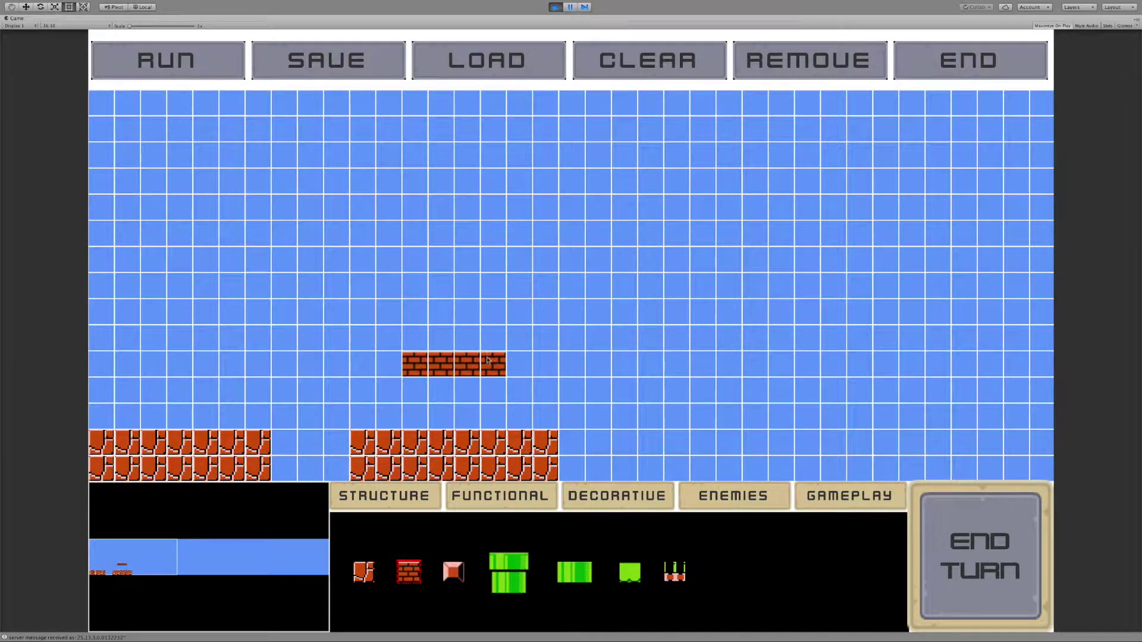
Build two ground pillars, each two blocks wide, four and five blocks high, beyond the second platform
{"action": "left_click", "coordinate": [365, 562]}
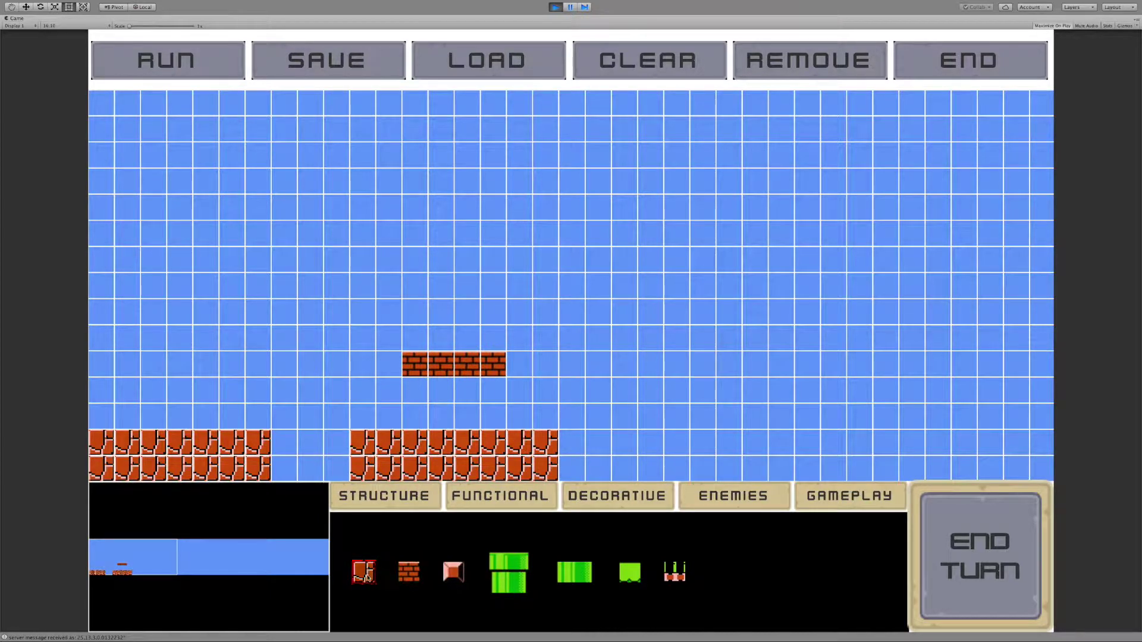
{"action": "mouse_move", "coordinate": [625, 443]}
{"action": "left_mouse_down"}
{"action": "mouse_move", "coordinate": [624, 467]}
{"action": "mouse_move", "coordinate": [661, 467]}
{"action": "mouse_move", "coordinate": [651, 416]}
{"action": "mouse_move", "coordinate": [625, 390]}
{"action": "mouse_move", "coordinate": [670, 390]}
{"action": "left_mouse_up"}
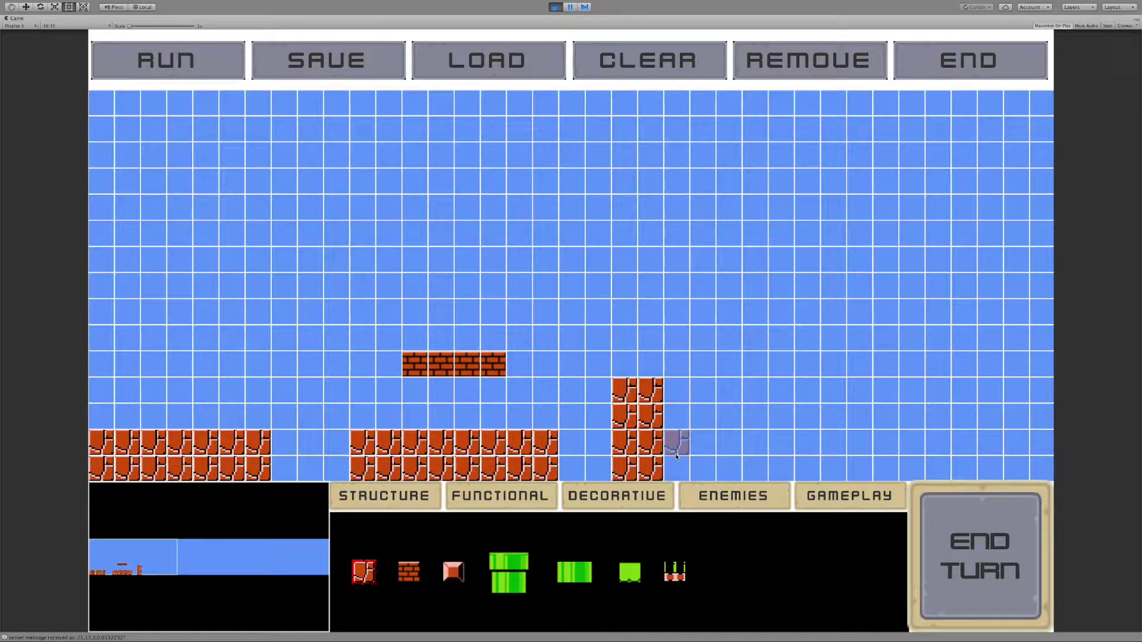
{"action": "mouse_move", "coordinate": [729, 468]}
{"action": "left_mouse_down"}
{"action": "mouse_move", "coordinate": [737, 361]}
{"action": "mouse_move", "coordinate": [753, 460]}
{"action": "left_mouse_up"}
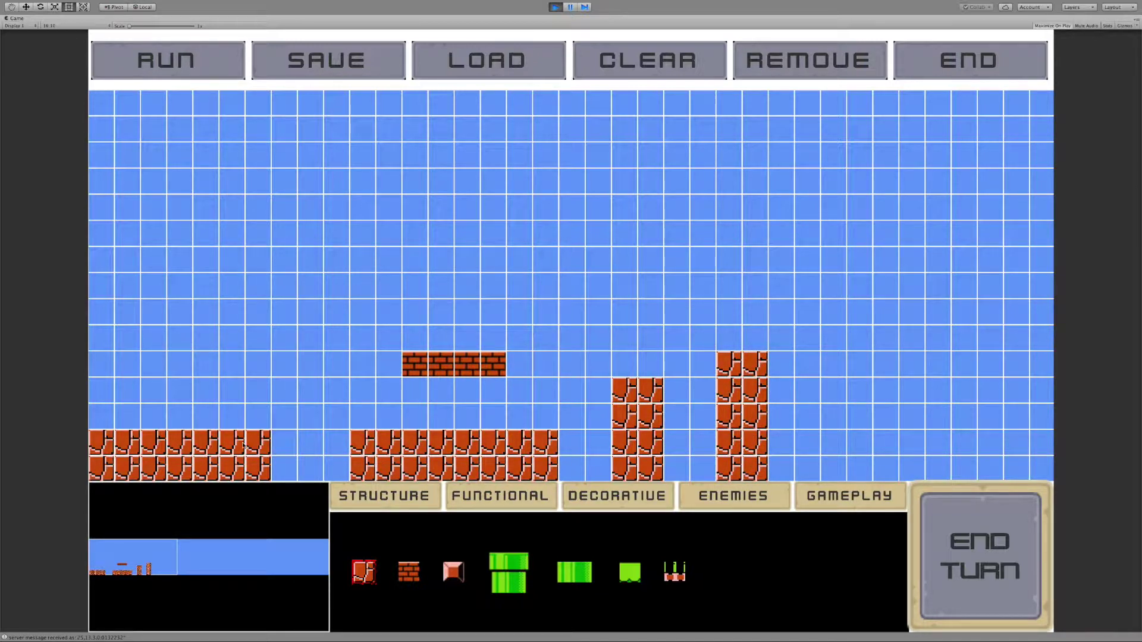
Trace a path from the first platform to the top of the five-block-high pillar, and end the turn
{"action": "left_click_drag", "start_coordinate": [206, 415], "coordinate": [724, 349]}
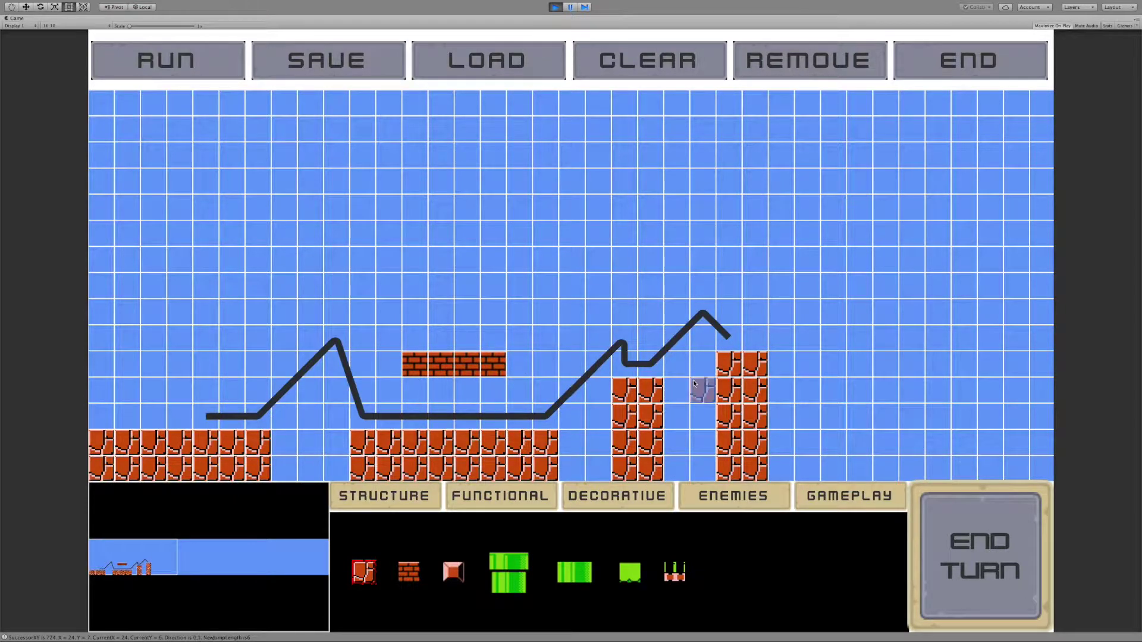
{"action": "left_click", "coordinate": [926, 512]}
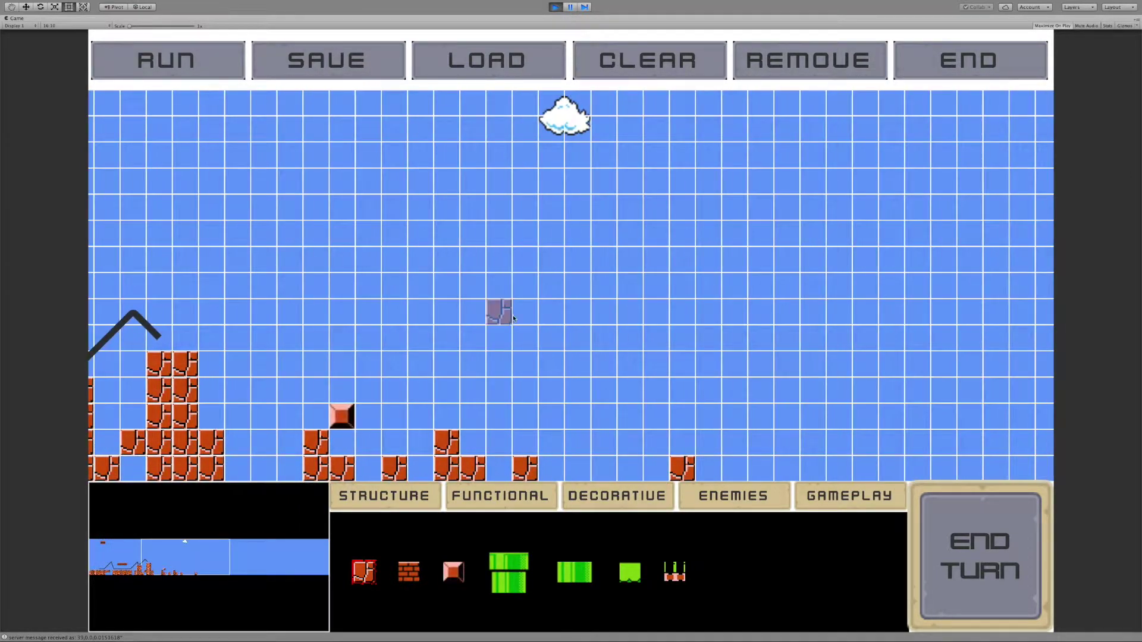
Delete the stray ground blocks, stone block and cloud added around and beyond the two pillars
{"action": "left_click_drag", "start_coordinate": [690, 461], "coordinate": [315, 467]}
{"action": "right_click", "coordinate": [445, 447]}
{"action": "key", "text": "Left"}
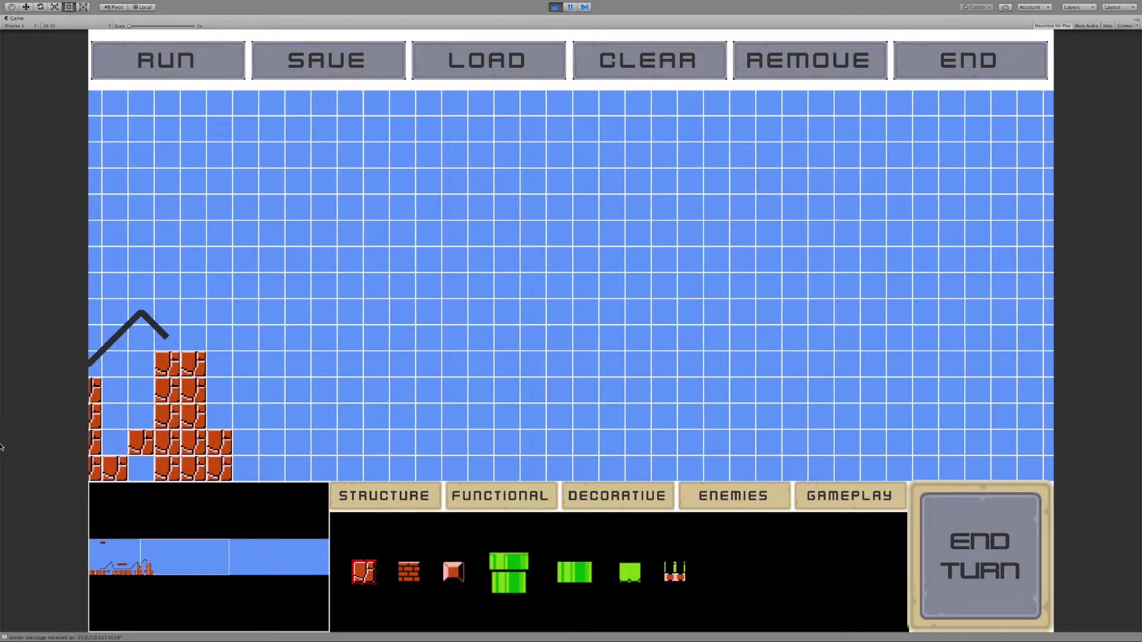
{"action": "right_click", "coordinate": [277, 443]}
{"action": "right_click", "coordinate": [251, 467]}
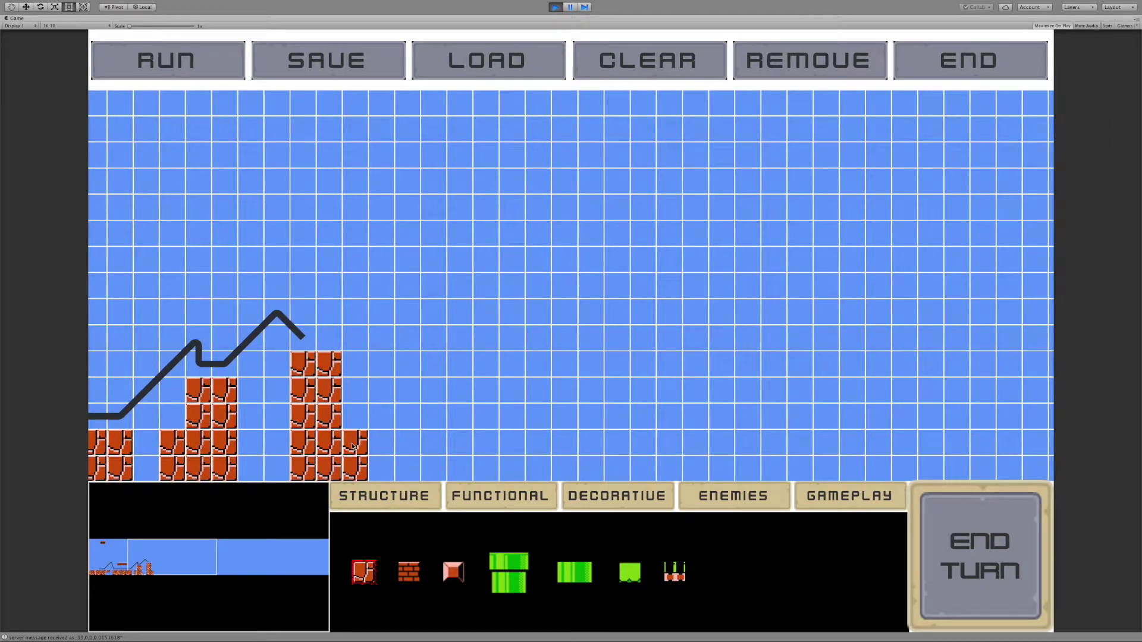
{"action": "right_click", "coordinate": [356, 444]}
{"action": "right_click", "coordinate": [355, 468]}
{"action": "mouse_move", "coordinate": [171, 448]}
{"action": "left_mouse_down"}
{"action": "mouse_move", "coordinate": [593, 448]}
{"action": "mouse_move", "coordinate": [572, 458]}
{"action": "mouse_move", "coordinate": [259, 416]}
{"action": "mouse_move", "coordinate": [268, 439]}
{"action": "left_mouse_up"}
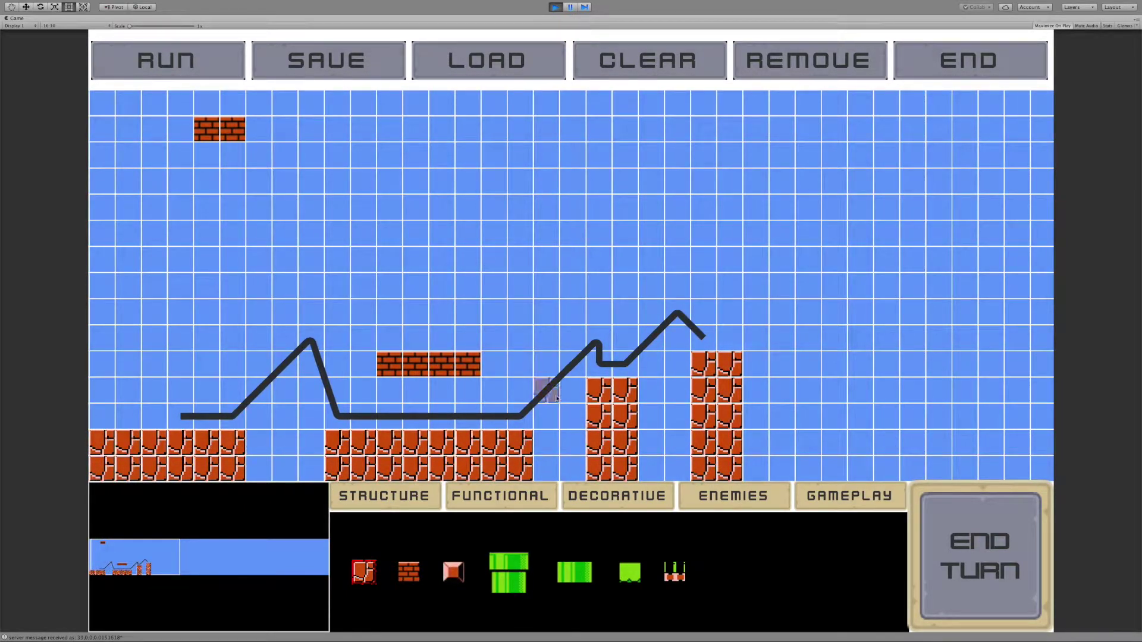
Add a ground pillar two blocks wide and seven high past the five-high one, and delete the two bricks floating high above the first platform
{"action": "mouse_move", "coordinate": [784, 468]}
{"action": "left_mouse_down"}
{"action": "mouse_move", "coordinate": [787, 320]}
{"action": "mouse_move", "coordinate": [809, 458]}
{"action": "left_mouse_up"}
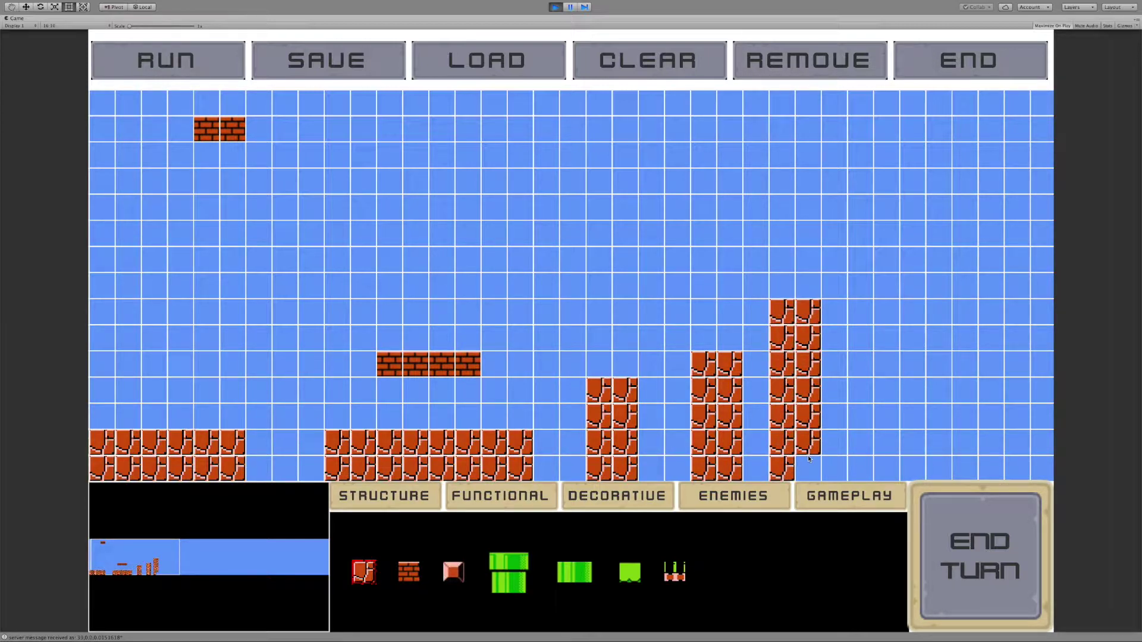
{"action": "right_click", "coordinate": [233, 129]}
{"action": "right_click", "coordinate": [206, 130]}
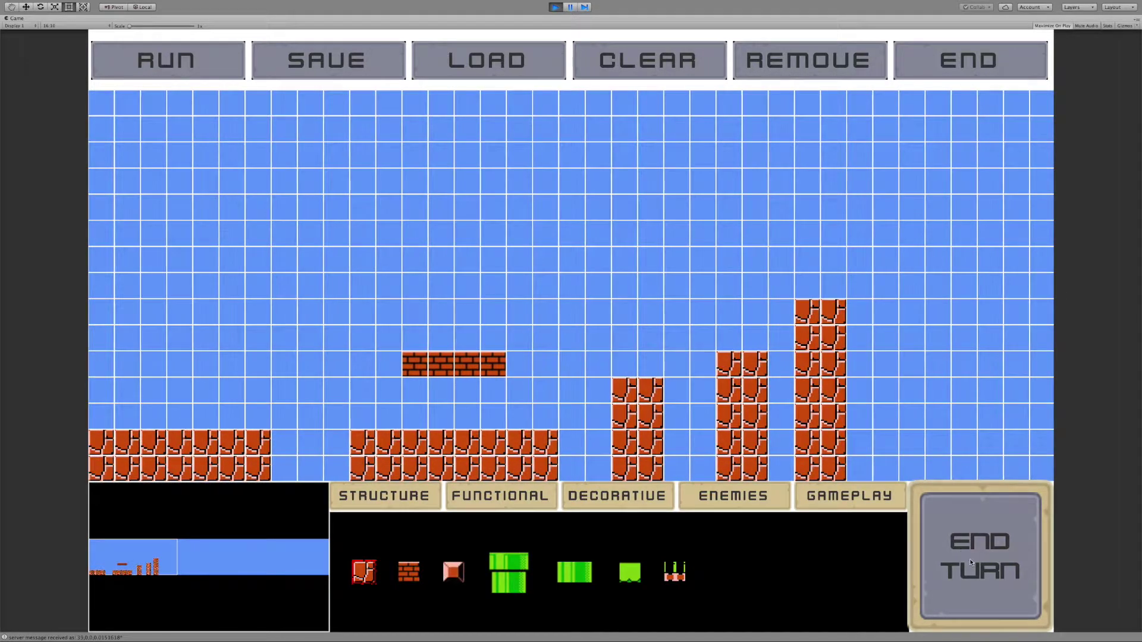
End the turn and delete the stray brick and the unwanted ground blocks beyond the tallest pillar
{"action": "left_click", "coordinate": [972, 556]}
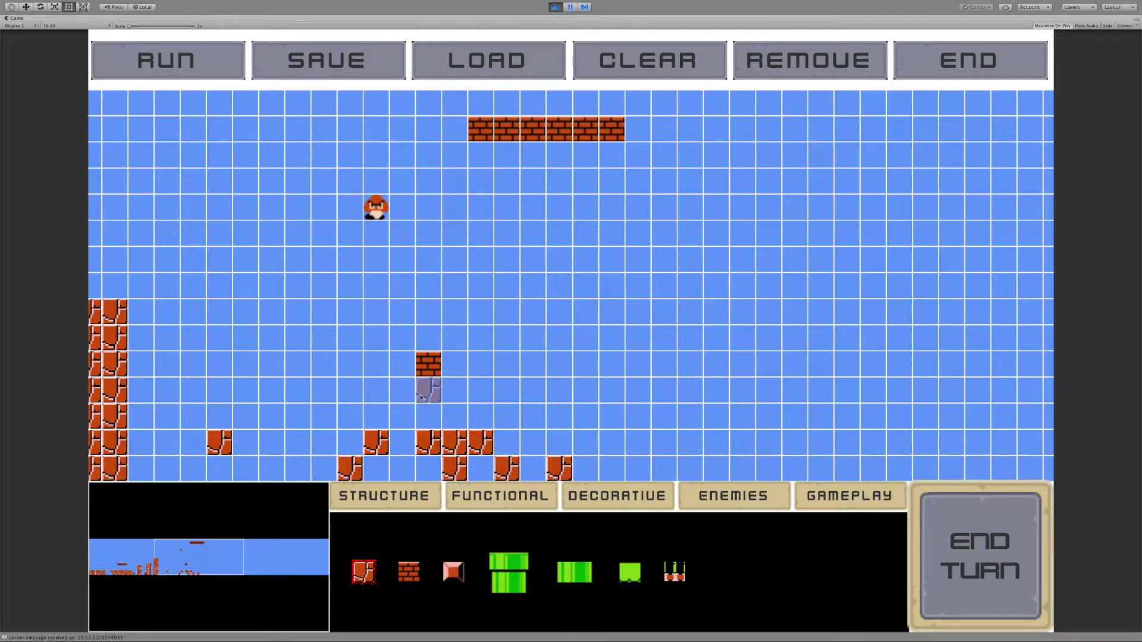
{"action": "right_click", "coordinate": [428, 365]}
{"action": "right_click", "coordinate": [454, 446]}
{"action": "right_click", "coordinate": [480, 447]}
{"action": "right_click", "coordinate": [506, 466]}
{"action": "right_click", "coordinate": [559, 469]}
{"action": "right_click", "coordinate": [454, 469]}
{"action": "right_click", "coordinate": [350, 469]}
Fill in a ground platform nine blocks wide and two high past the tallest pillar, and delete the stray ground blocks in the earlier section
{"action": "mouse_move", "coordinate": [402, 453]}
{"action": "left_mouse_down"}
{"action": "mouse_move", "coordinate": [293, 454]}
{"action": "mouse_move", "coordinate": [223, 469]}
{"action": "mouse_move", "coordinate": [437, 470]}
{"action": "left_mouse_up"}
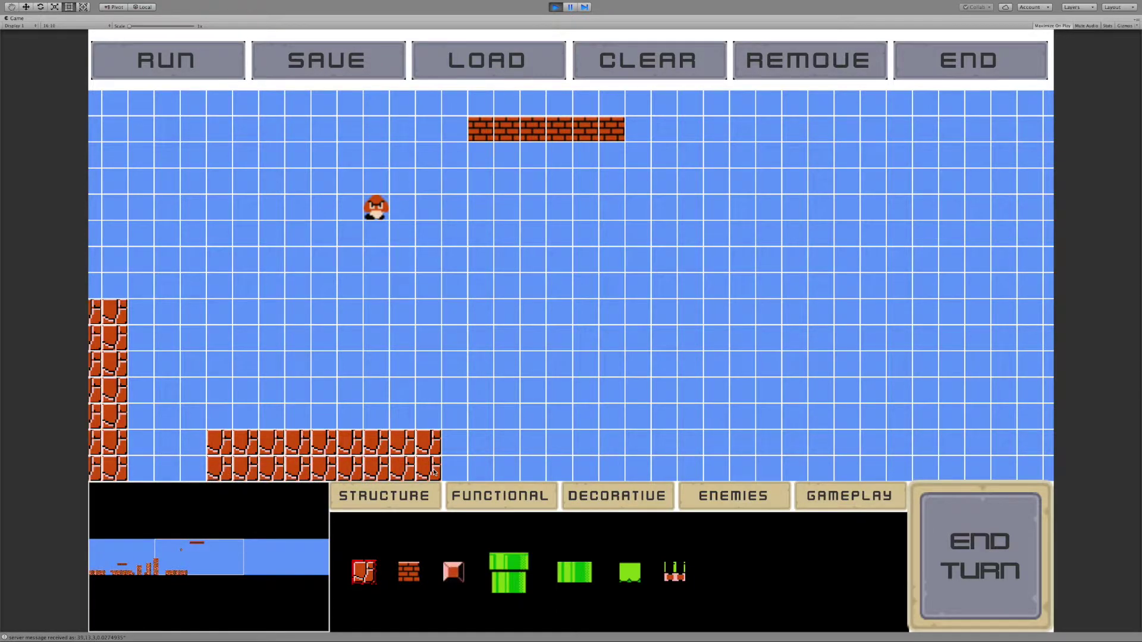
{"action": "key", "text": "Left"}
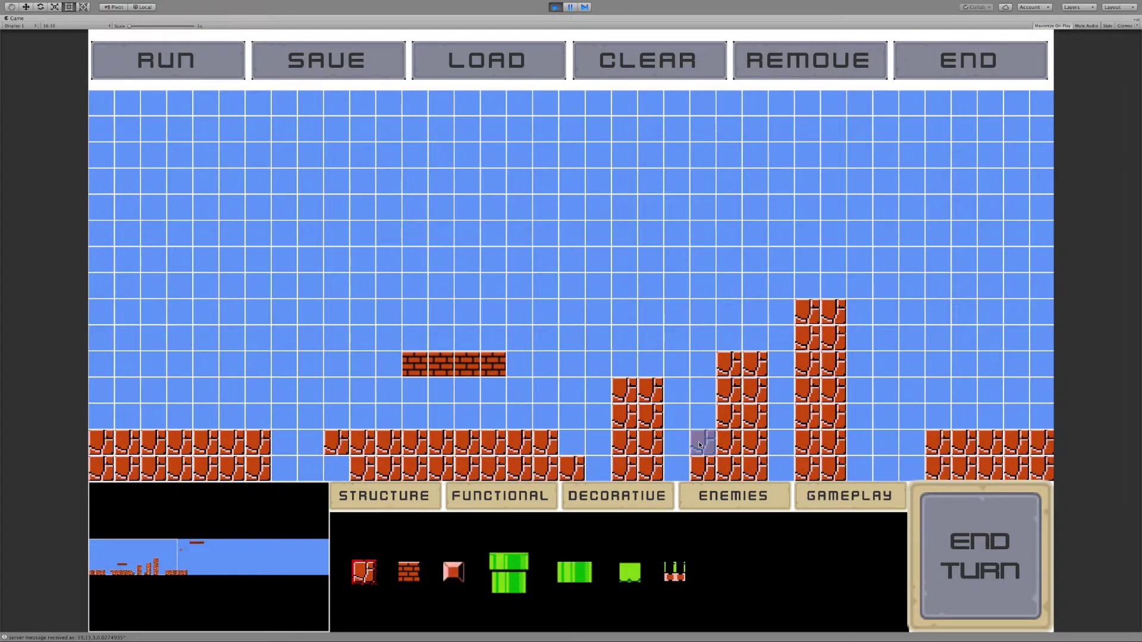
{"action": "right_click", "coordinate": [696, 464]}
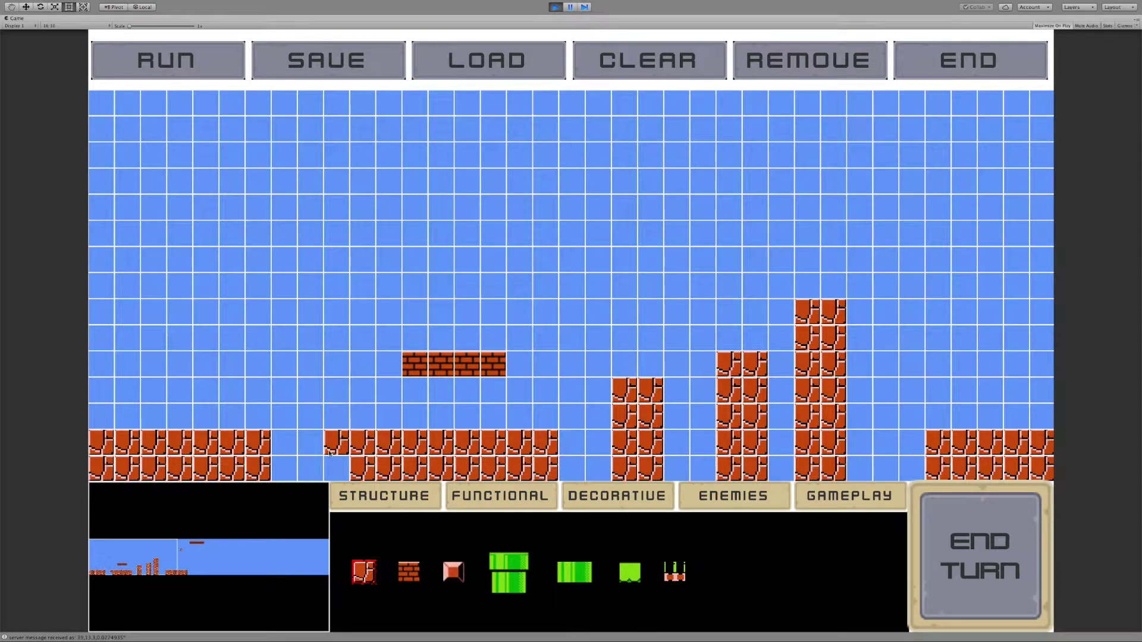
Place two green Koopas, one on the first ground platform and one on the floating brick row
{"action": "left_click", "coordinate": [704, 507]}
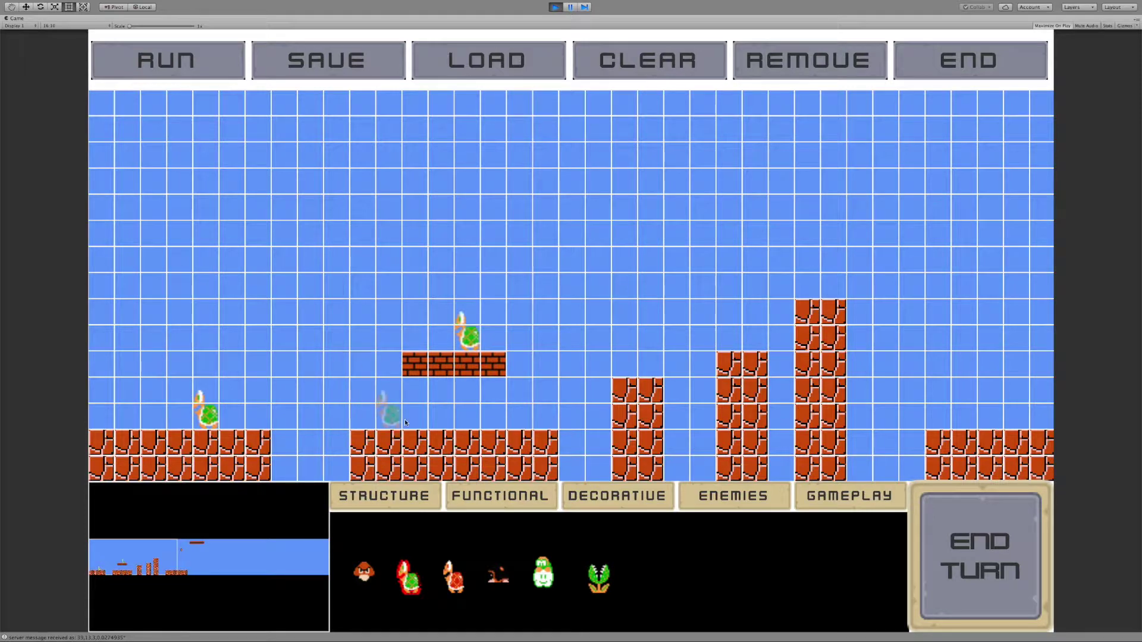
{"action": "mouse_move", "coordinate": [1075, 413]}
{"action": "mouse_move", "coordinate": [2, 403]}
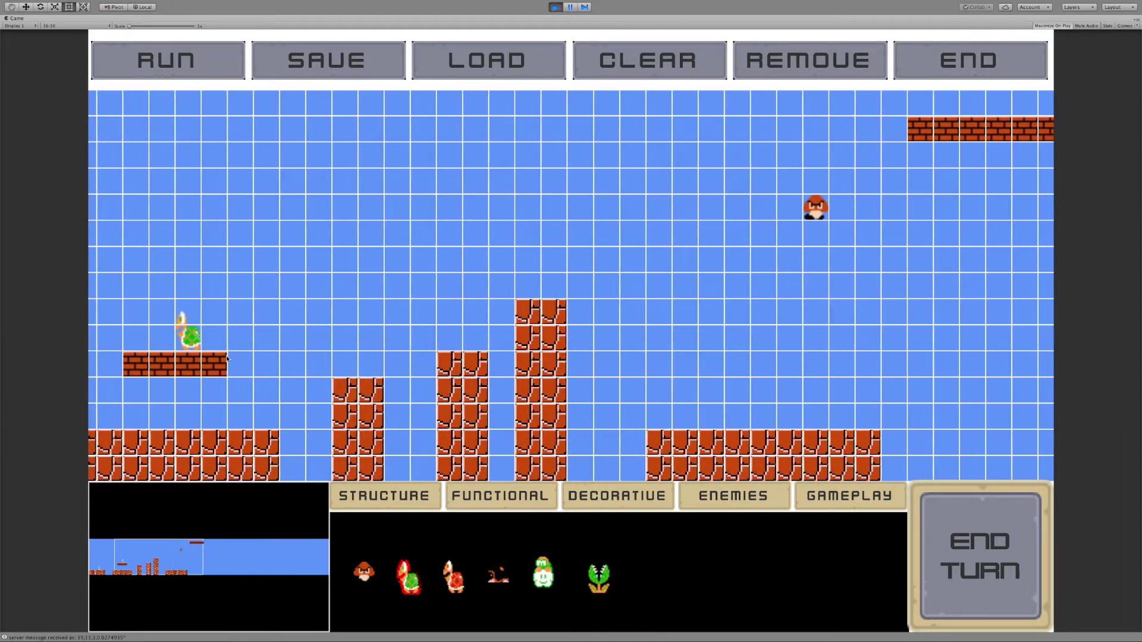
Trace jump paths from the second platform over the pillars and from the tallest pillar down to the last ground platform
{"action": "mouse_move", "coordinate": [264, 413]}
{"action": "left_mouse_down"}
{"action": "mouse_move", "coordinate": [498, 327]}
{"action": "mouse_move", "coordinate": [712, 422]}
{"action": "mouse_move", "coordinate": [656, 406]}
{"action": "mouse_move", "coordinate": [654, 414]}
{"action": "left_mouse_up"}
{"action": "left_click_drag", "start_coordinate": [265, 440], "coordinate": [315, 390]}
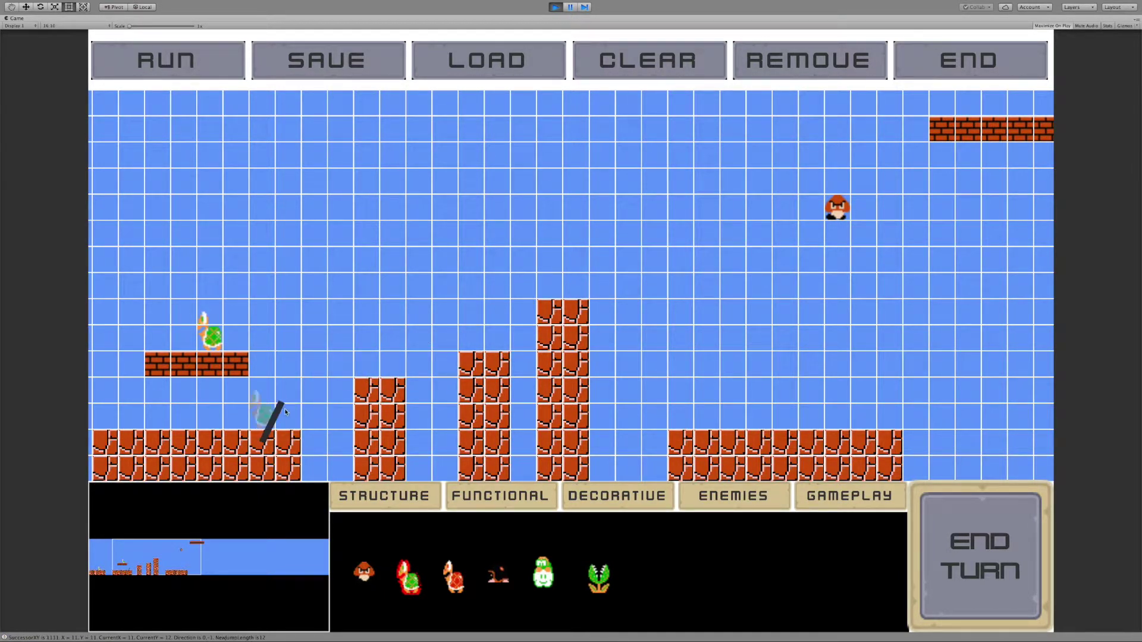
{"action": "left_click_drag", "start_coordinate": [273, 409], "coordinate": [566, 276]}
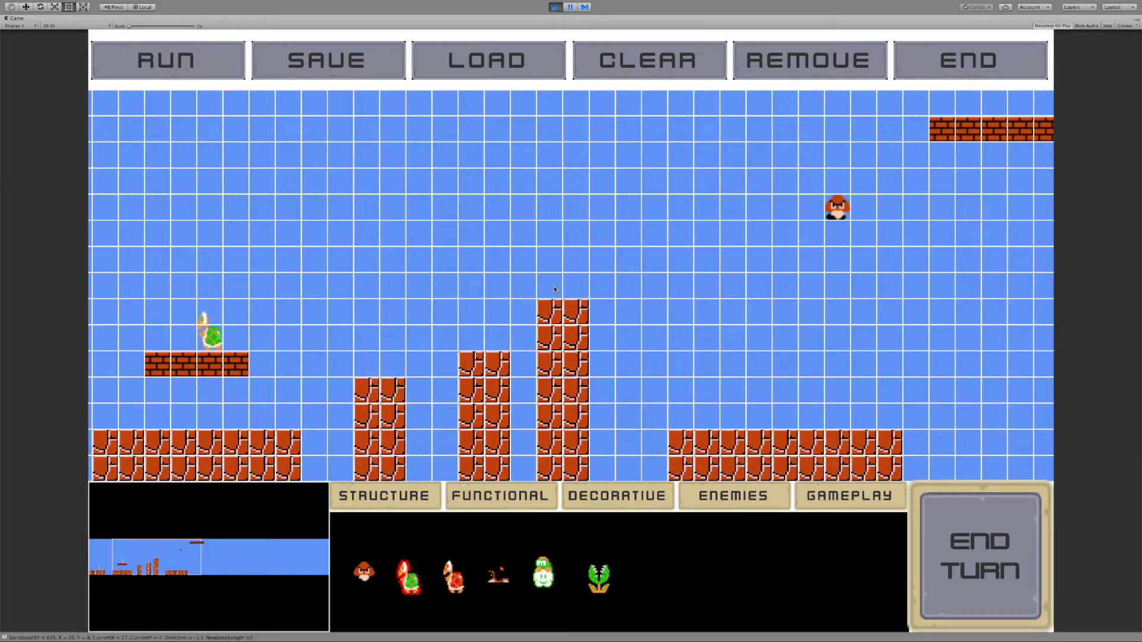
{"action": "left_click_drag", "start_coordinate": [554, 286], "coordinate": [750, 410]}
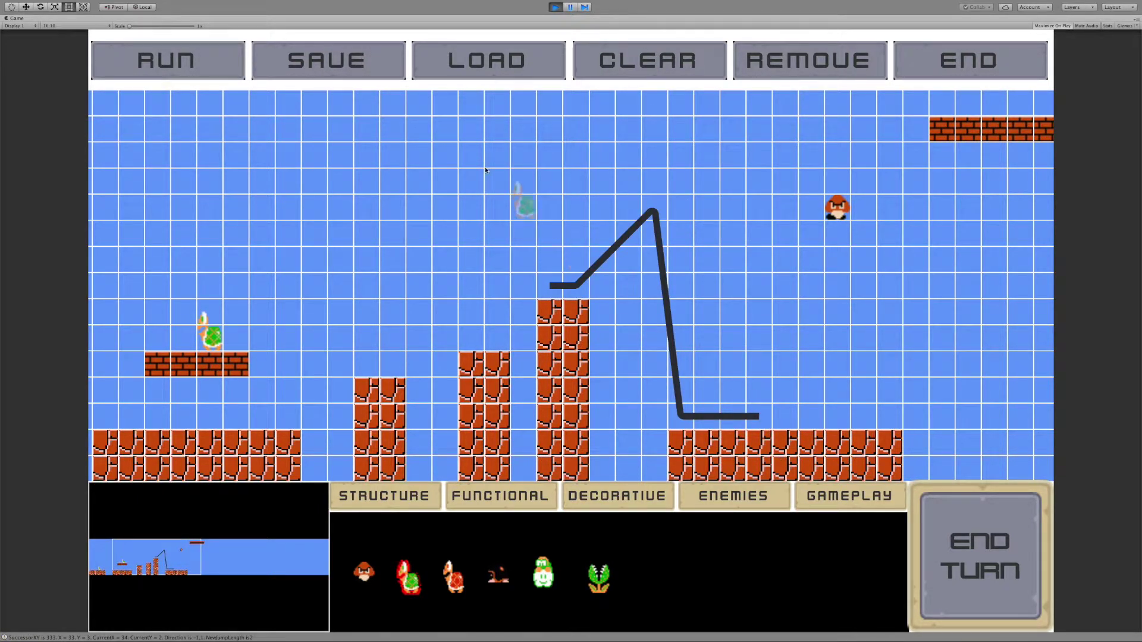
Run the level with the Koopas in the simulator, and return to the editor
{"action": "left_click", "coordinate": [200, 80]}
{"action": "left_click", "coordinate": [480, 367]}
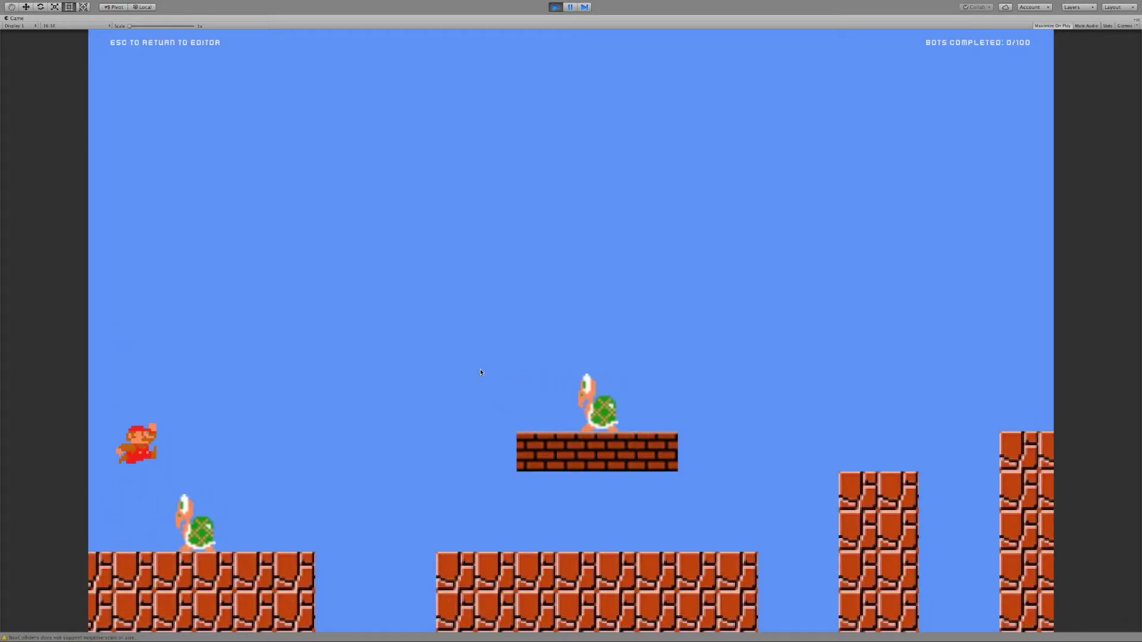
{"action": "key", "text": "Escape"}
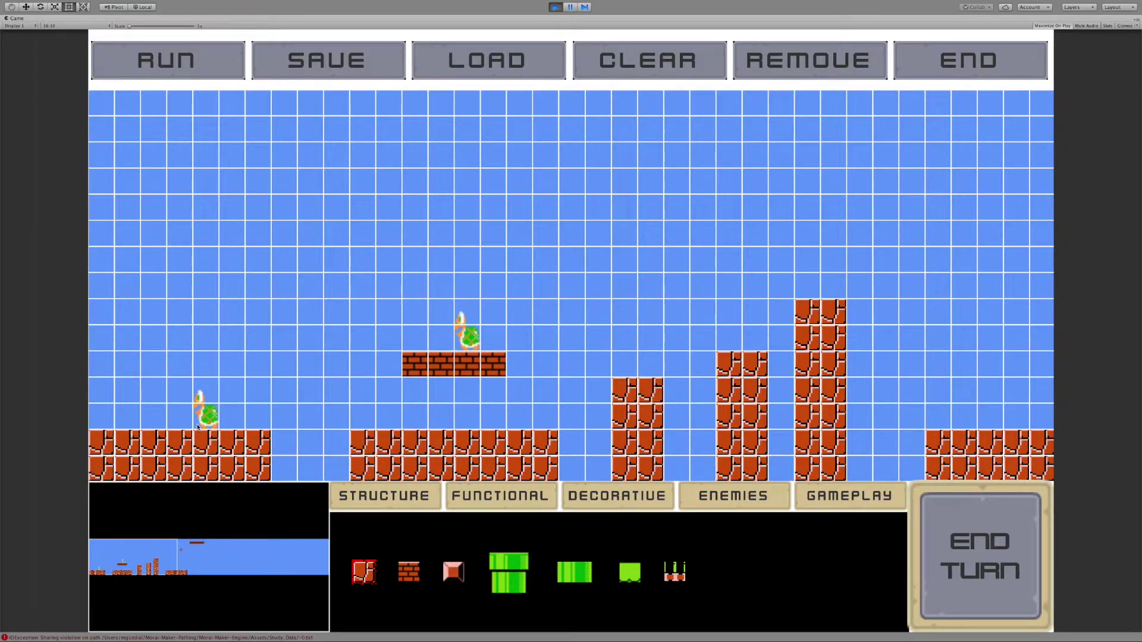
Delete the green Koopa on the first platform and trace a path from the second platform up to the tallest pillar
{"action": "left_click", "coordinate": [198, 426]}
{"action": "left_click_drag", "start_coordinate": [522, 420], "coordinate": [812, 280]}
Run the level in the simulator without the first platform's Koopa, and return to the editor
{"action": "left_click", "coordinate": [165, 71]}
{"action": "left_click", "coordinate": [166, 71]}
{"action": "left_click", "coordinate": [488, 365]}
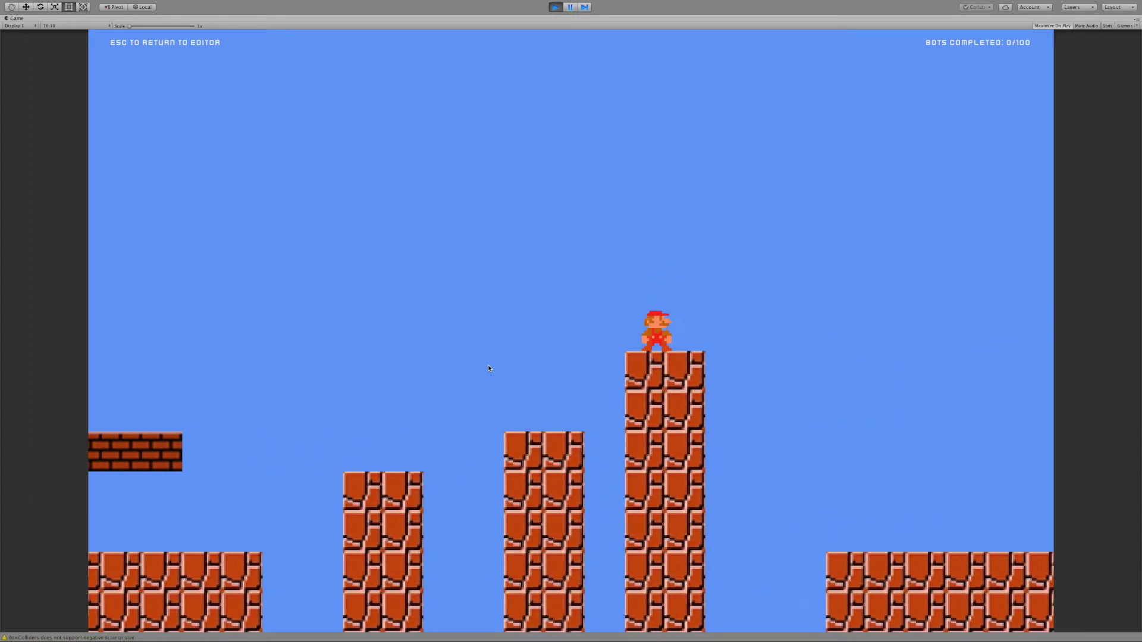
{"action": "key", "text": "Escape"}
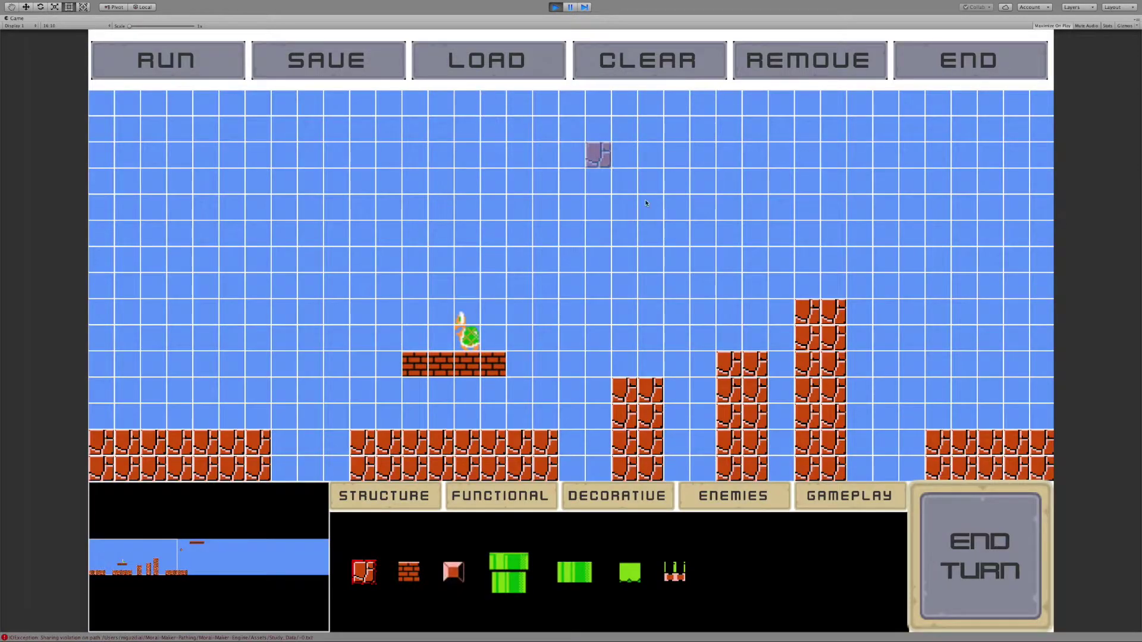
Delete the Goomba floating above the last ground platform
{"action": "key", "text": "Right"}
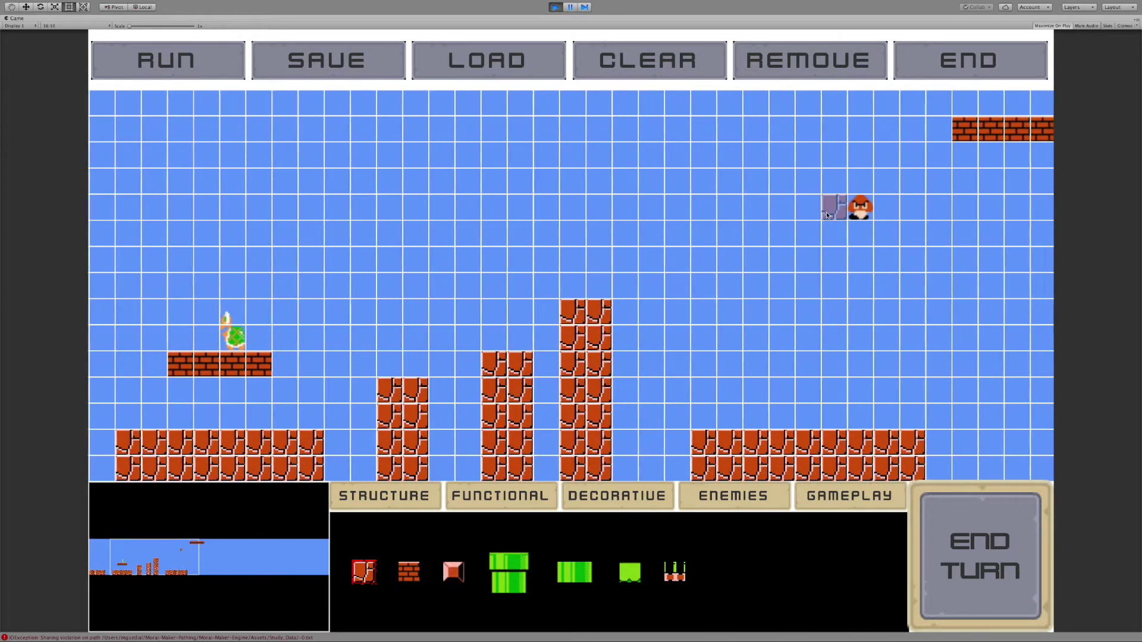
{"action": "left_click", "coordinate": [850, 214]}
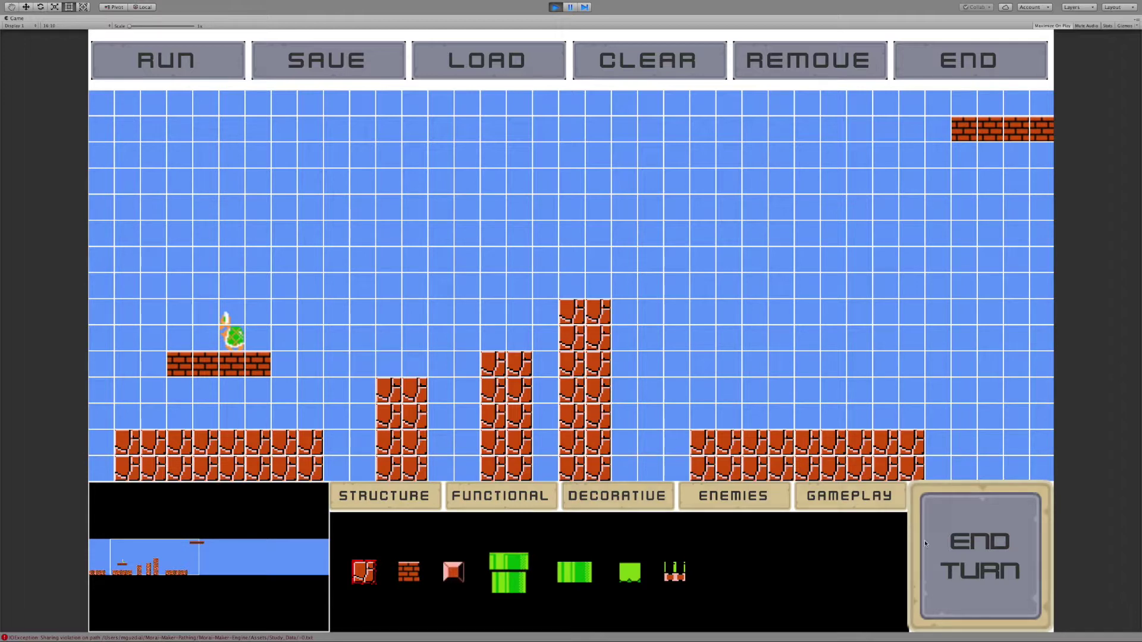
End the turn and delete the two stray ground blocks the AI partner added beside the first two pillars
{"action": "left_click", "coordinate": [952, 542]}
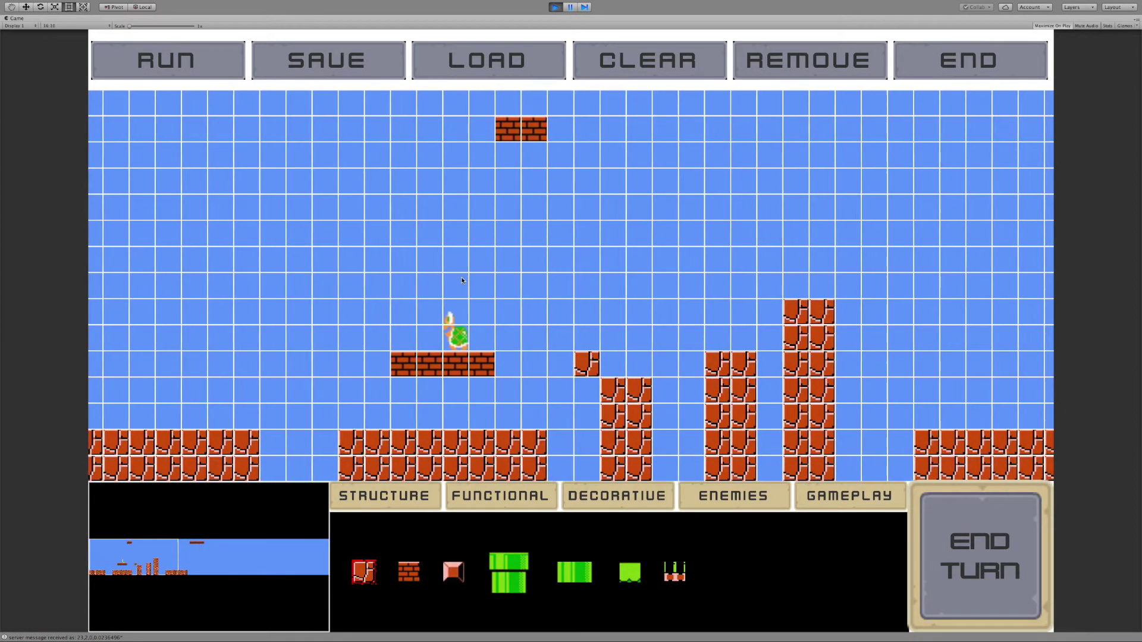
{"action": "right_click", "coordinate": [495, 366]}
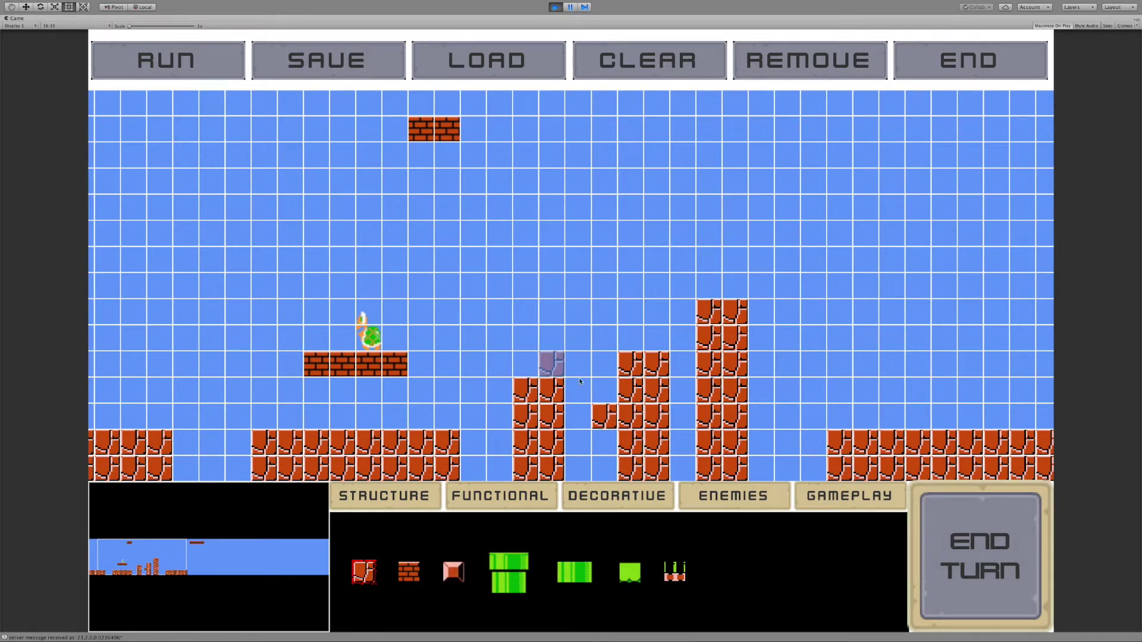
{"action": "left_click", "coordinate": [614, 415]}
Fill the gap between the two high brick platforms with bricks to form one continuous row
{"action": "left_click", "coordinate": [417, 574]}
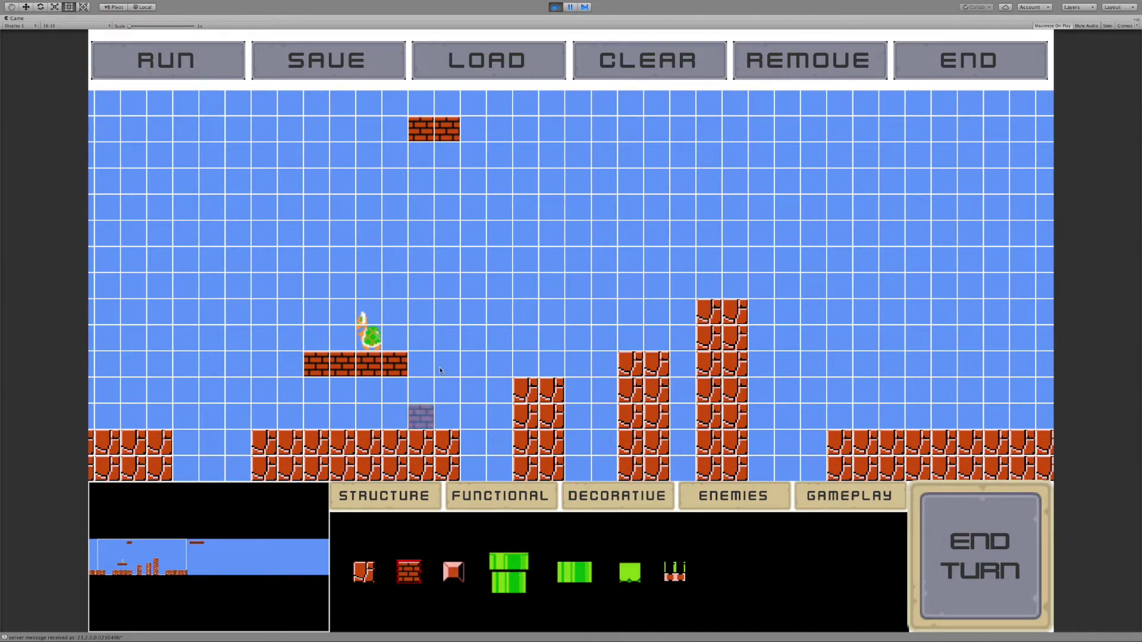
{"action": "mouse_move", "coordinate": [474, 111]}
{"action": "left_mouse_down"}
{"action": "mouse_move", "coordinate": [643, 129]}
{"action": "mouse_move", "coordinate": [916, 123]}
{"action": "mouse_move", "coordinate": [959, 133]}
{"action": "left_mouse_up"}
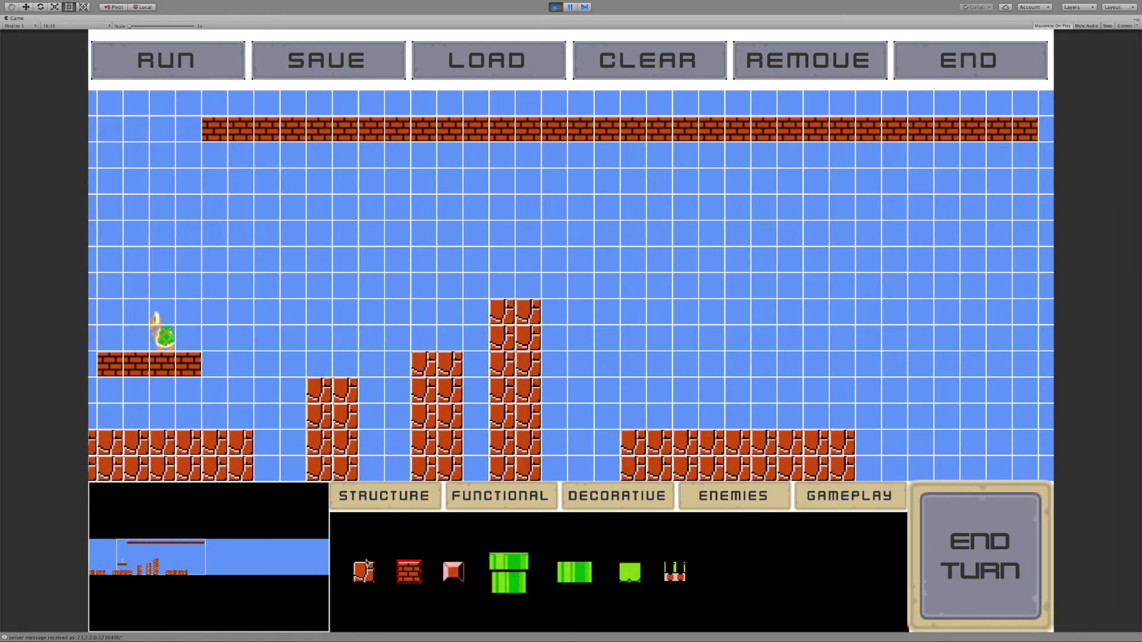
Build a two-block-wide ground pillar on the near end of the last ground platform and trace a path to it from the previous pillar
{"action": "left_click", "coordinate": [366, 572]}
{"action": "mouse_move", "coordinate": [628, 427]}
{"action": "left_mouse_down"}
{"action": "mouse_move", "coordinate": [623, 238]}
{"action": "mouse_move", "coordinate": [645, 393]}
{"action": "mouse_move", "coordinate": [642, 301]}
{"action": "left_mouse_up"}
{"action": "left_click_drag", "start_coordinate": [648, 238], "coordinate": [628, 235]}
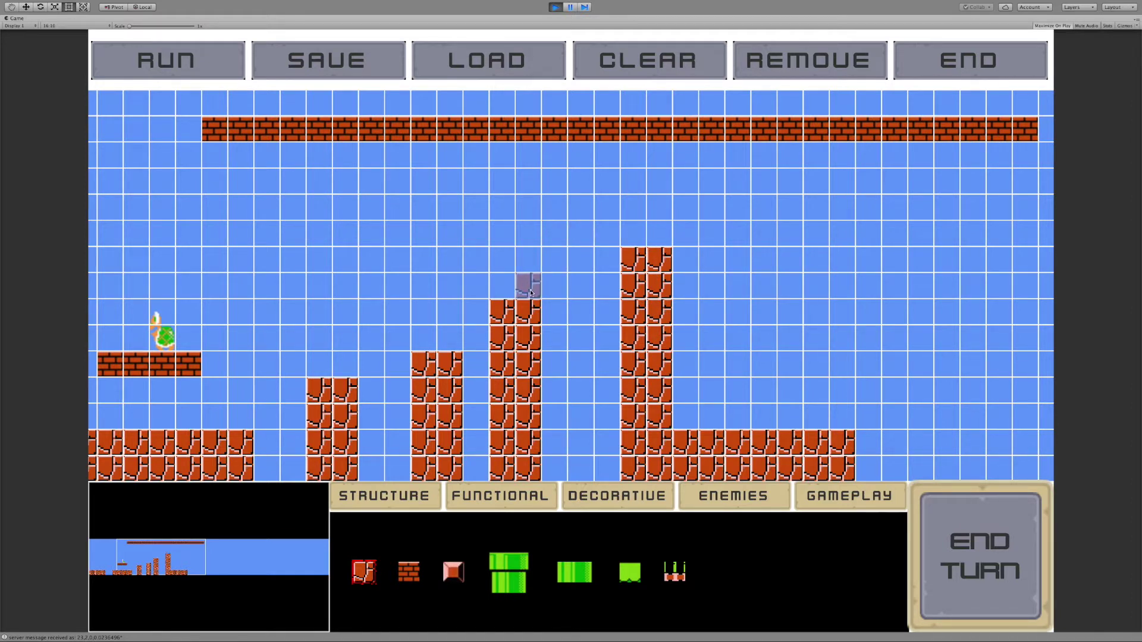
{"action": "left_click_drag", "start_coordinate": [504, 287], "coordinate": [644, 241]}
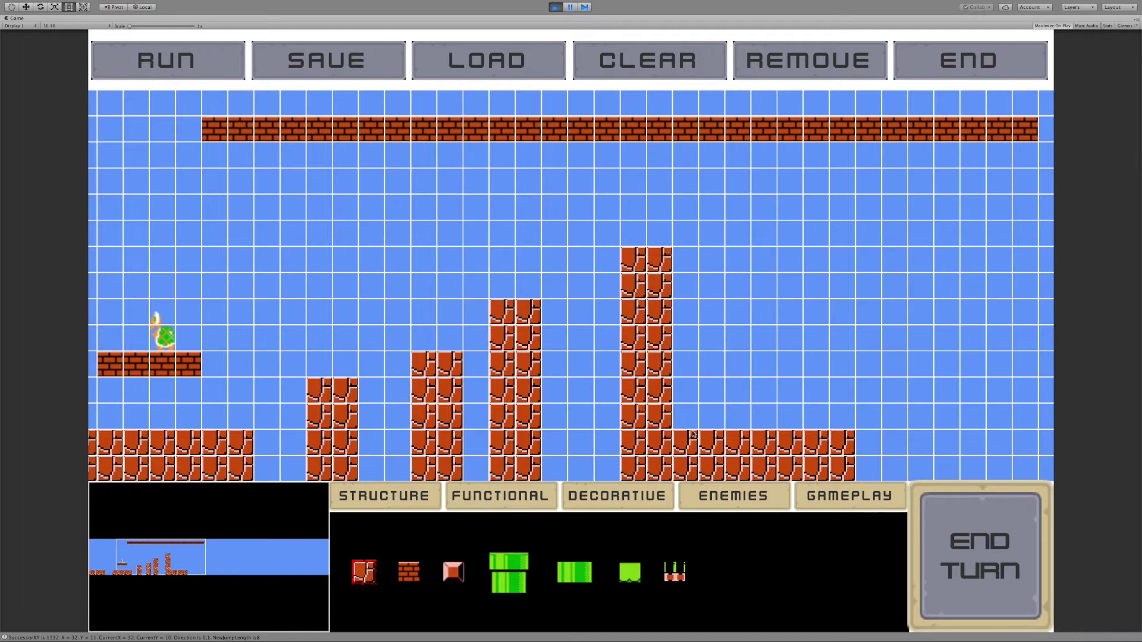
Raise another pillar two blocks taller beyond a cleared two-block gap, and remove seven bricks from the high row above it
{"action": "mouse_move", "coordinate": [691, 440]}
{"action": "left_mouse_down"}
{"action": "mouse_move", "coordinate": [707, 443]}
{"action": "mouse_move", "coordinate": [738, 416]}
{"action": "mouse_move", "coordinate": [737, 206]}
{"action": "mouse_move", "coordinate": [764, 207]}
{"action": "mouse_move", "coordinate": [773, 452]}
{"action": "left_mouse_up"}
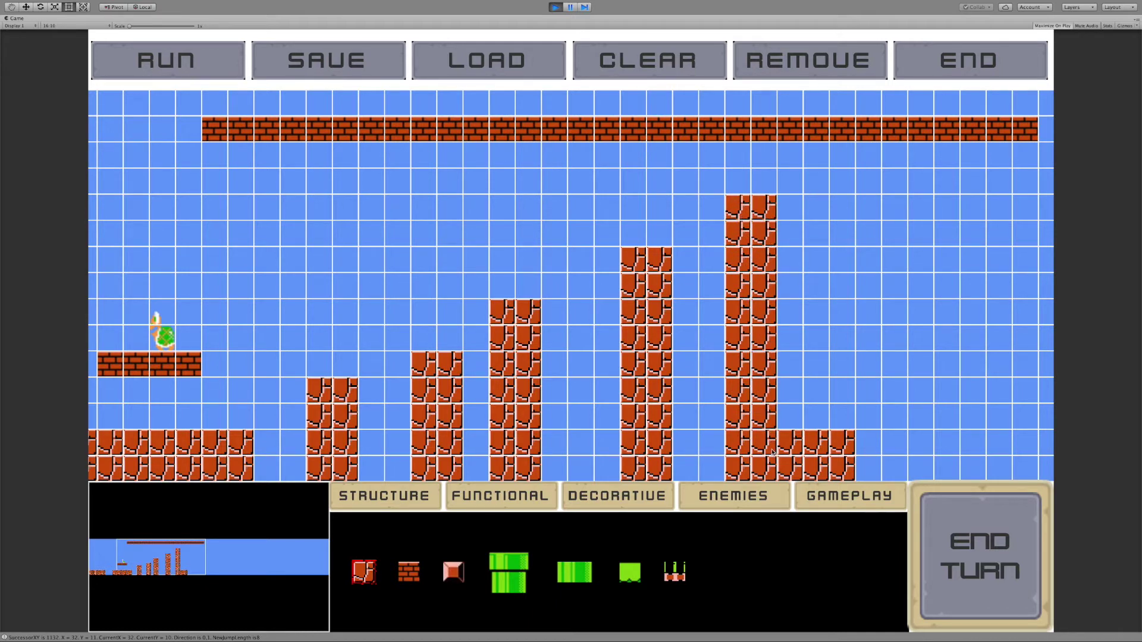
{"action": "left_click_drag", "start_coordinate": [684, 128], "coordinate": [842, 127]}
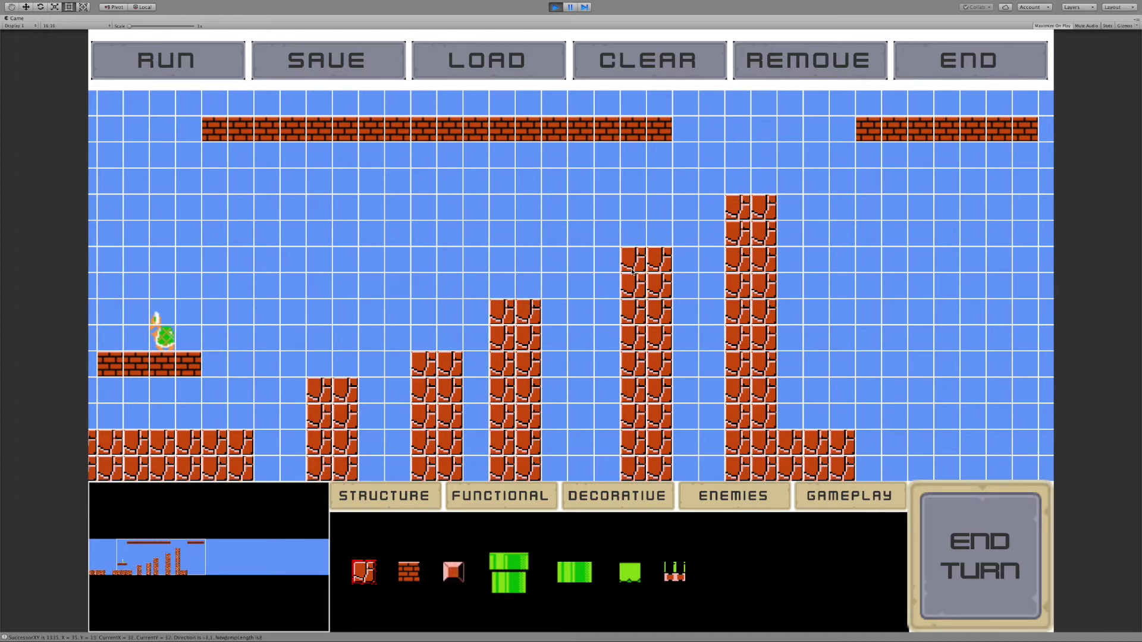
Trace a path over the two new pillars up to the far brick platform, run the level in the simulator, and return to the editor
{"action": "left_click_drag", "start_coordinate": [634, 232], "coordinate": [867, 108]}
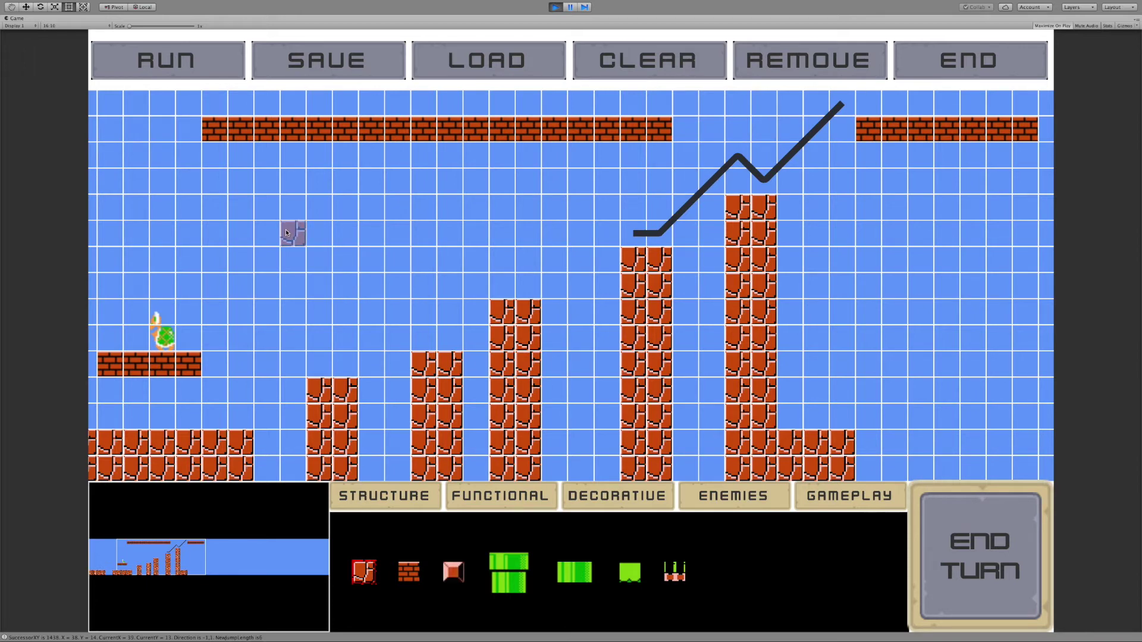
{"action": "left_click", "coordinate": [209, 62]}
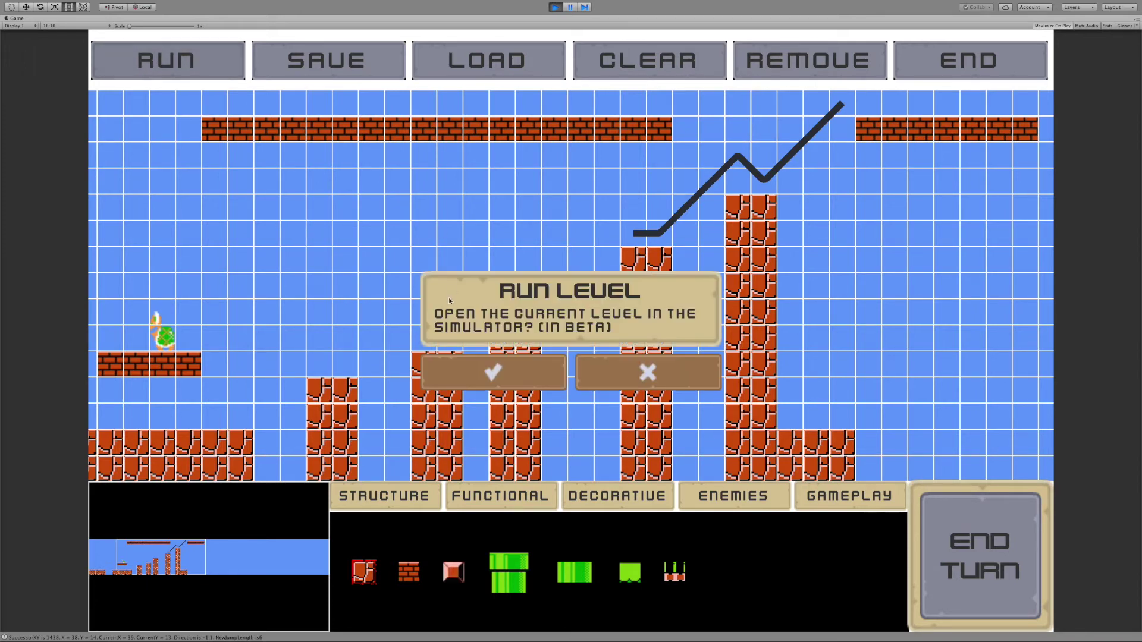
{"action": "left_click", "coordinate": [476, 368]}
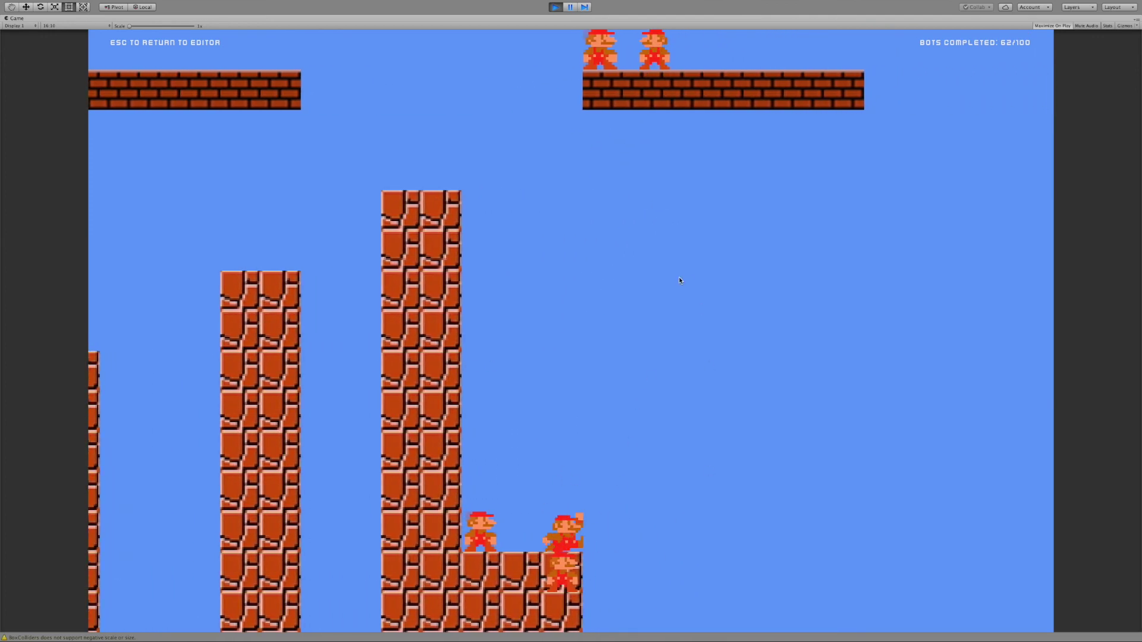
{"action": "key", "text": "Escape"}
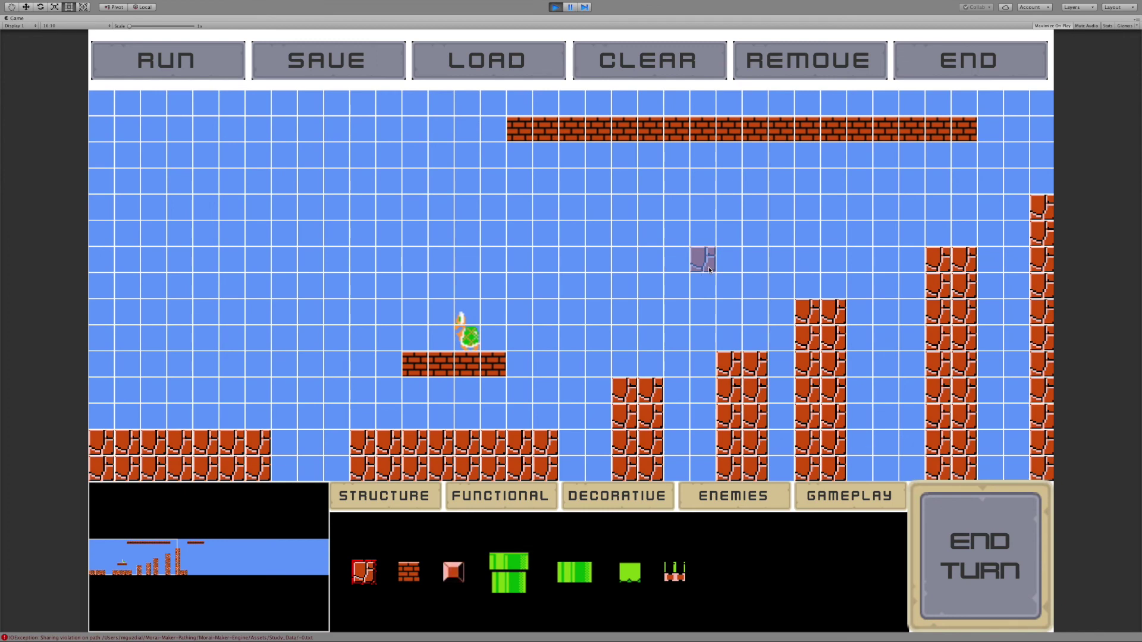